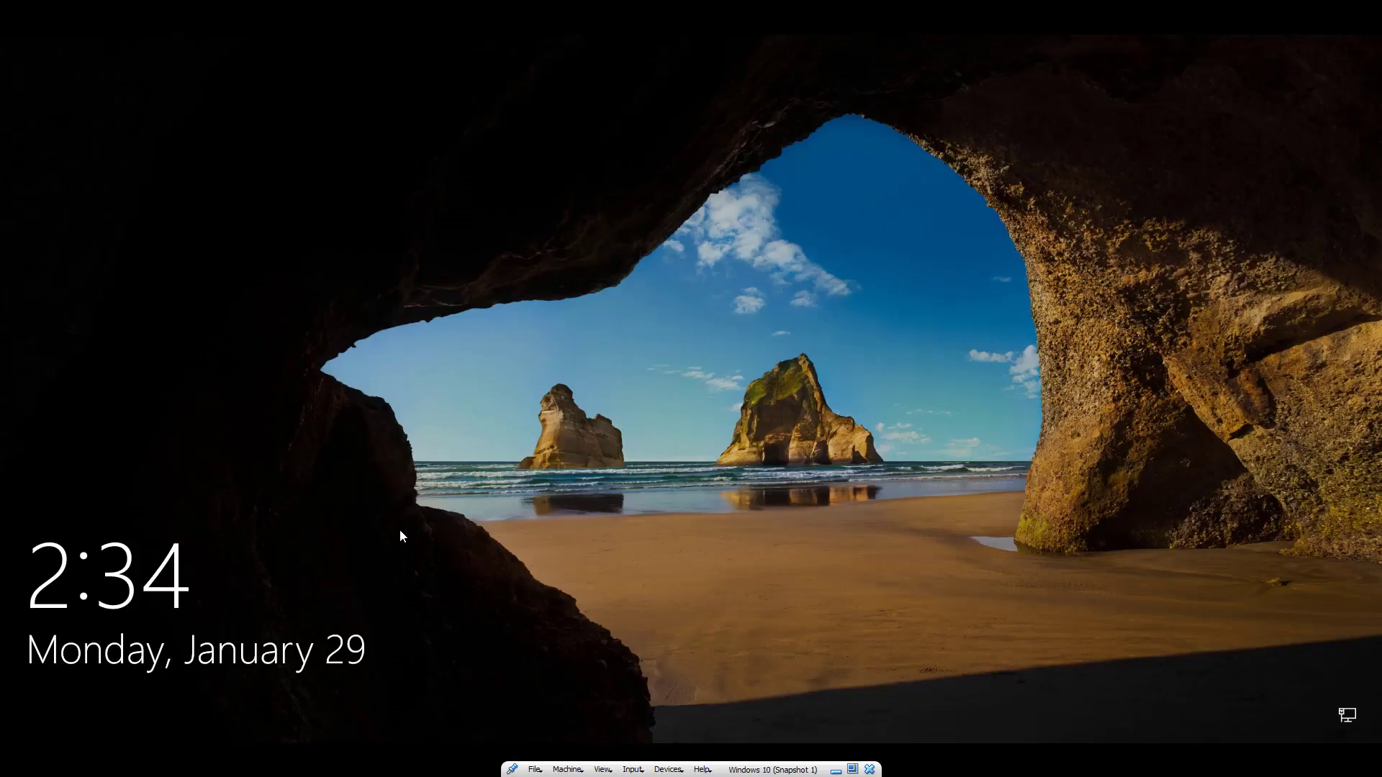
# Try to sign in to the locked Windows 10 Admin account with two account password guesses, dismissing the message after each
pyautogui.click(430, 503)
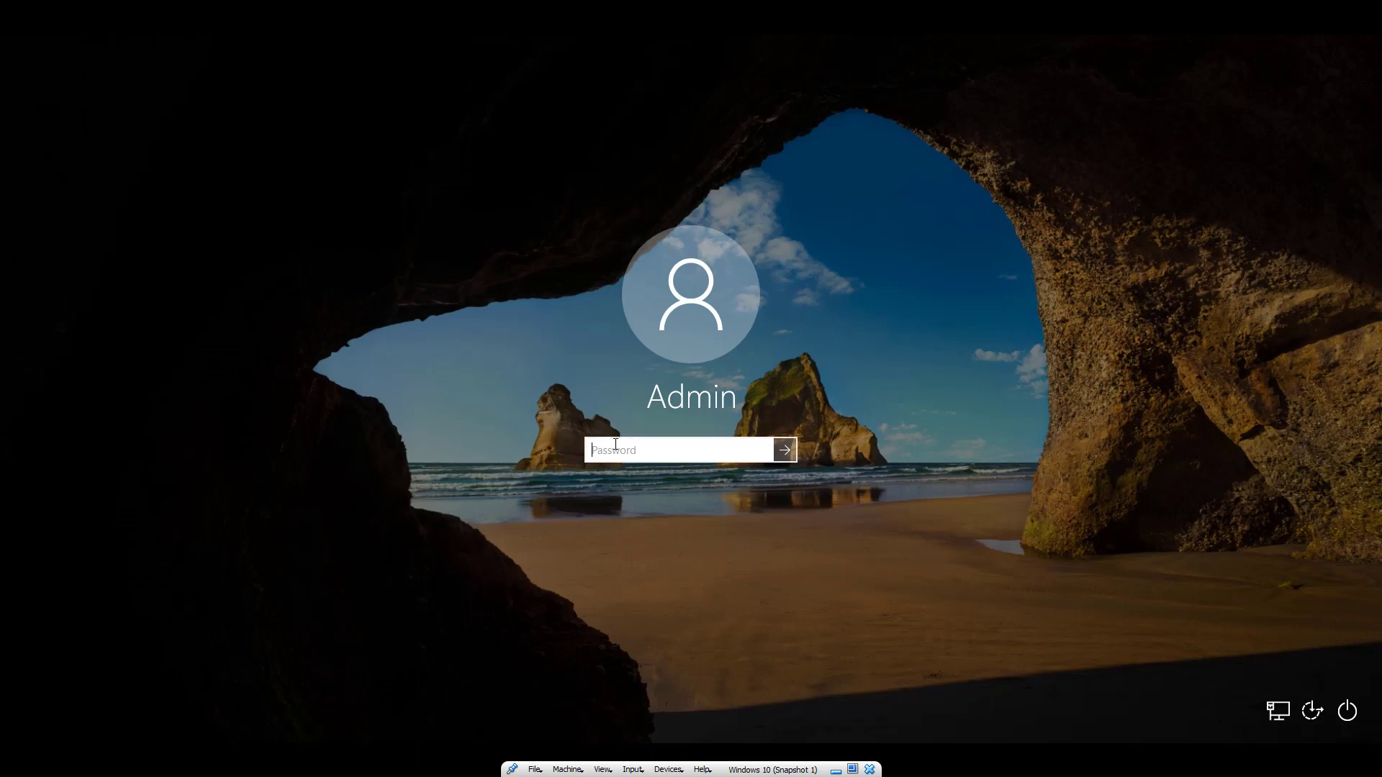
pyautogui.write('••••••')
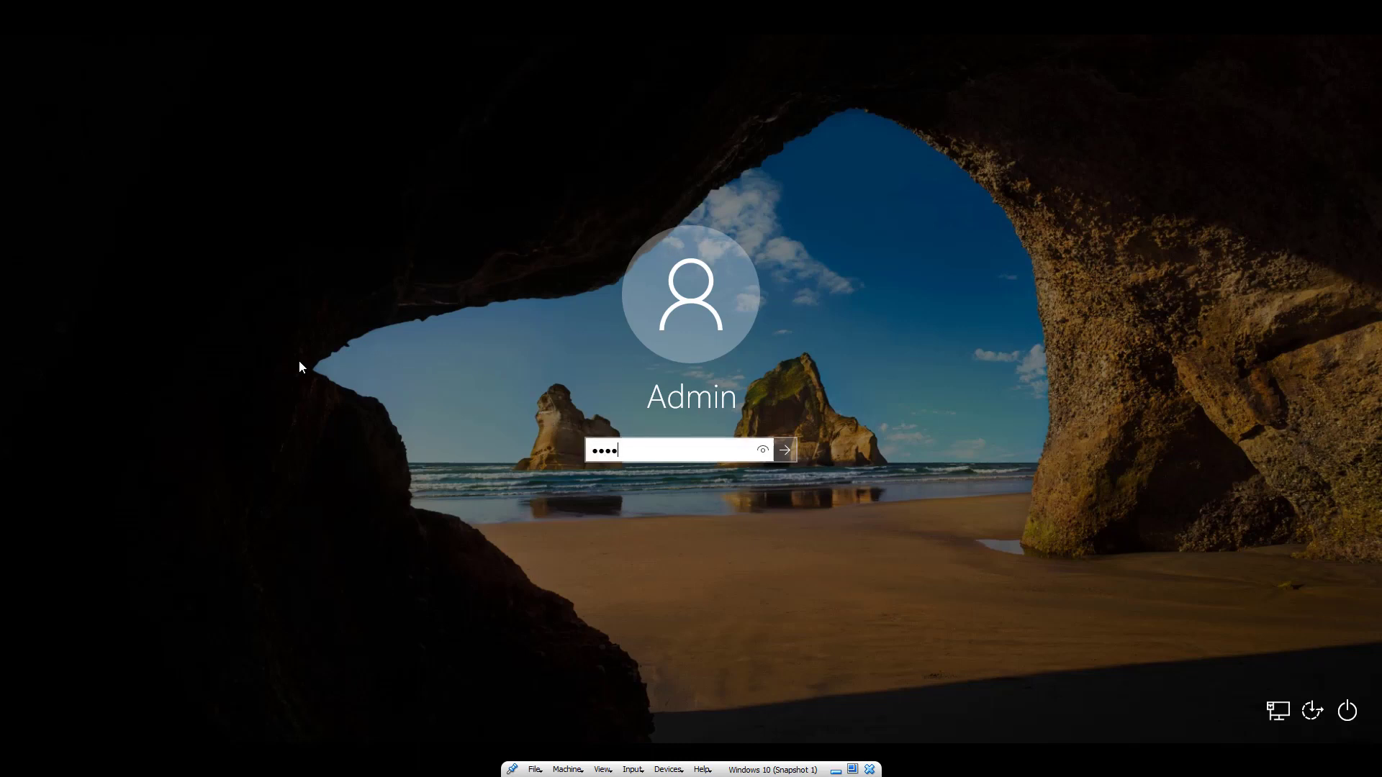
pyautogui.press('Return')
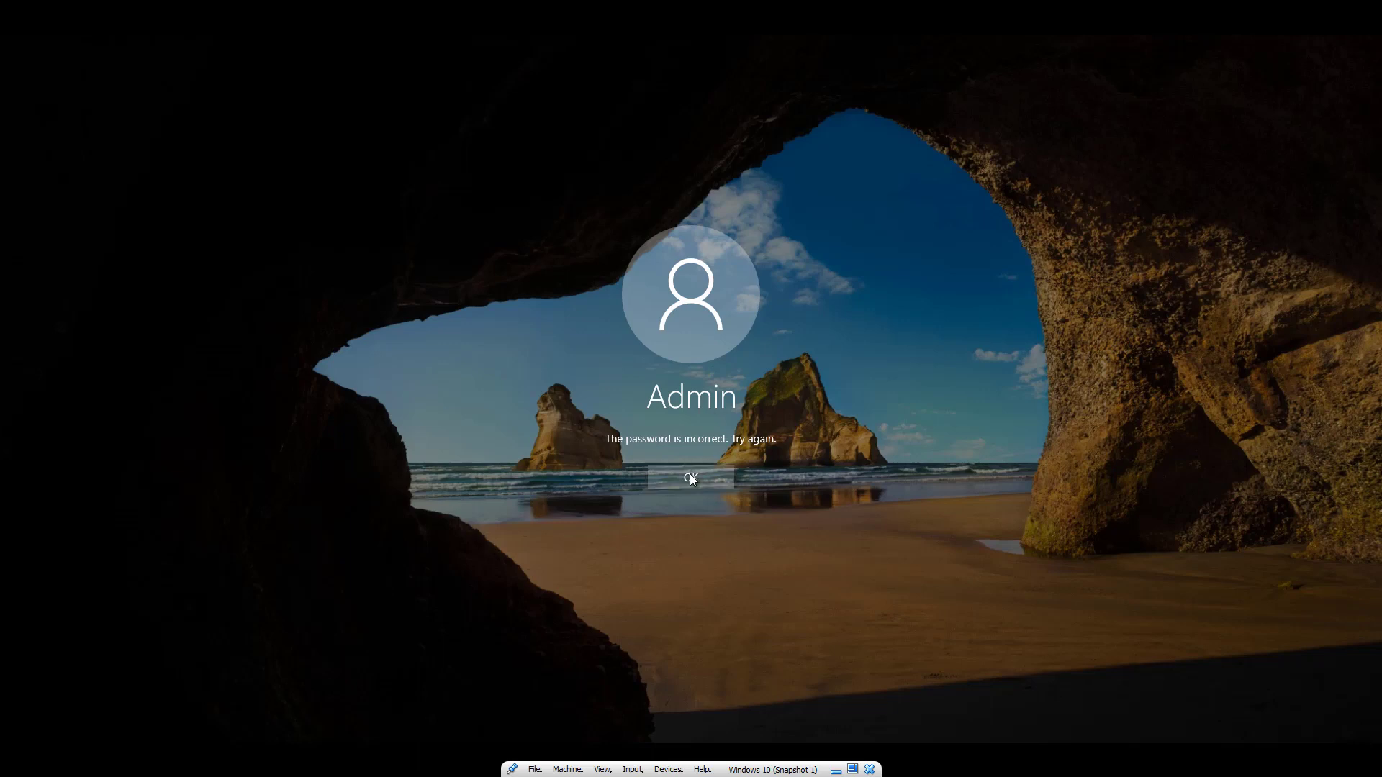
pyautogui.click(692, 479)
pyautogui.write('••••••••')
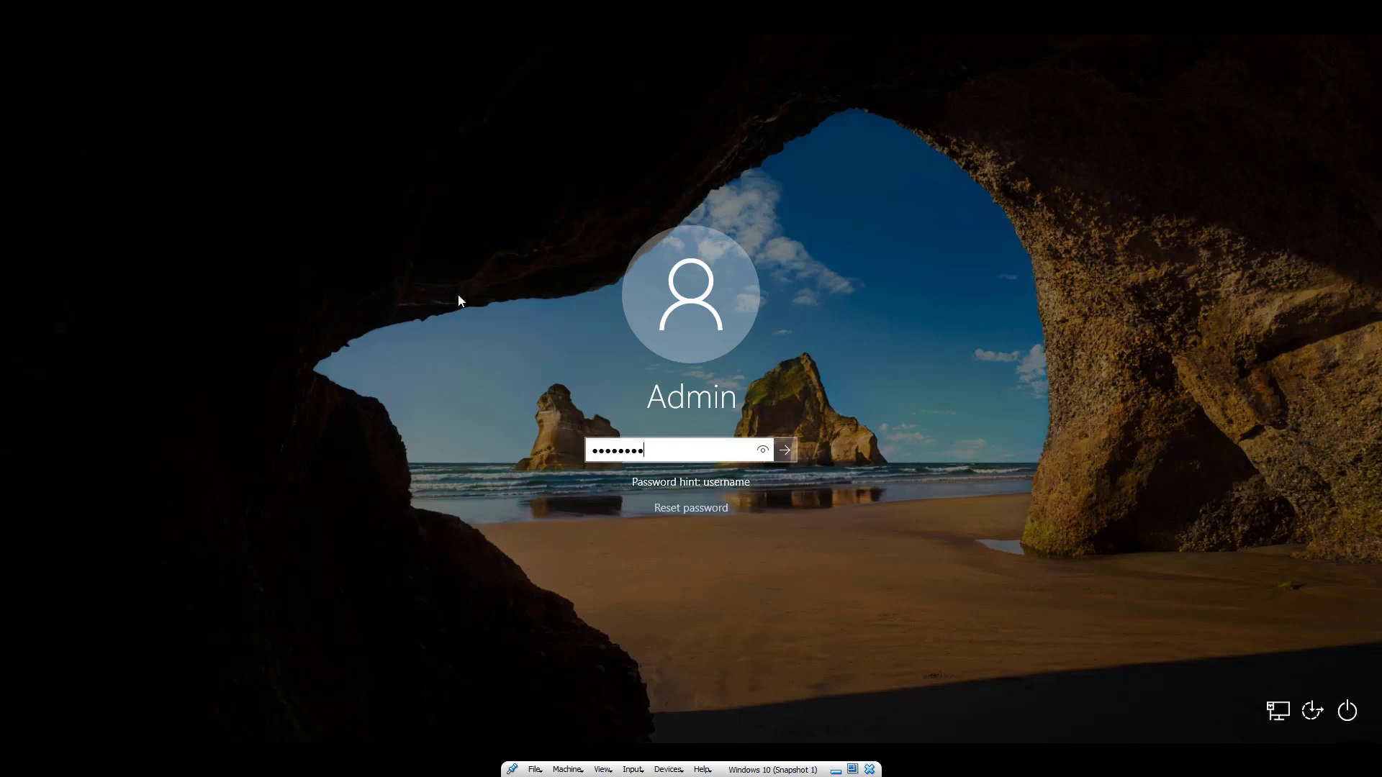
pyautogui.press('Return')
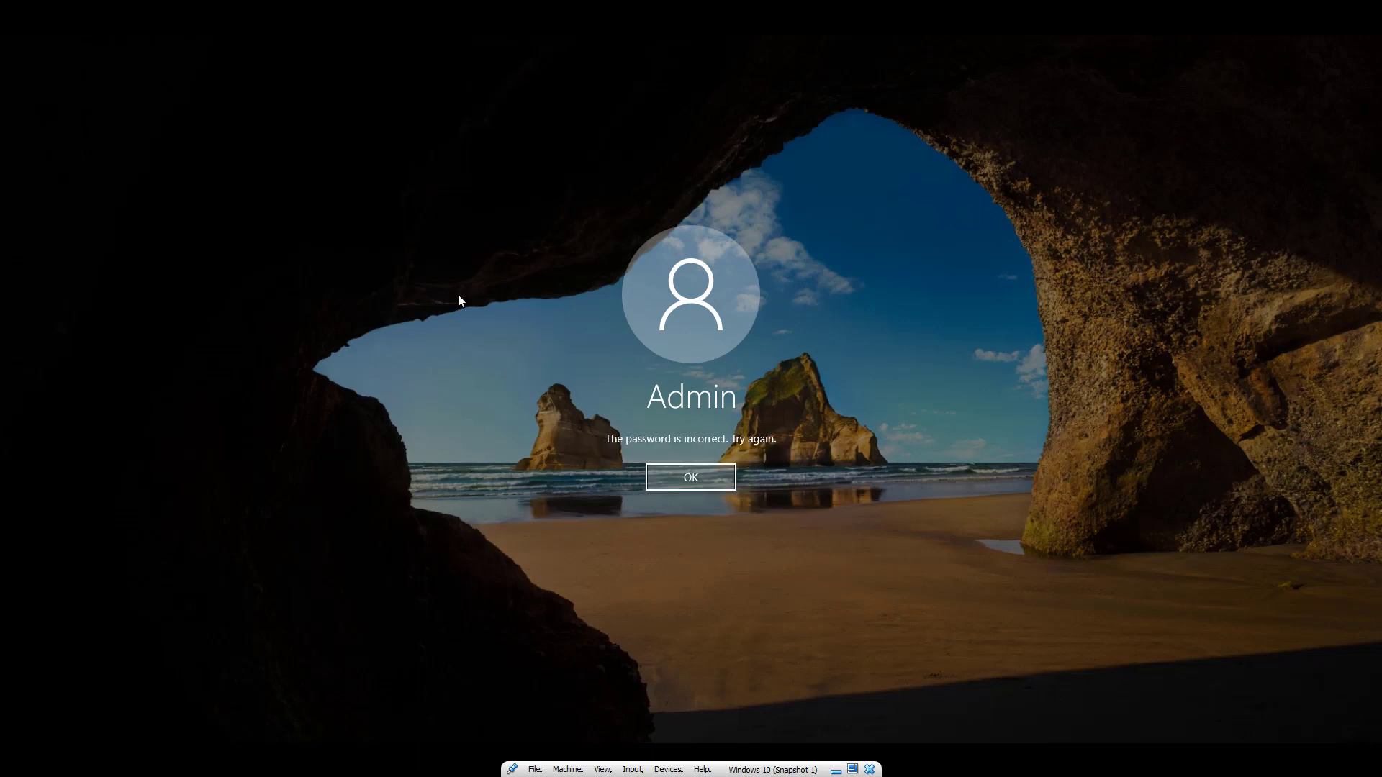
pyautogui.click(705, 485)
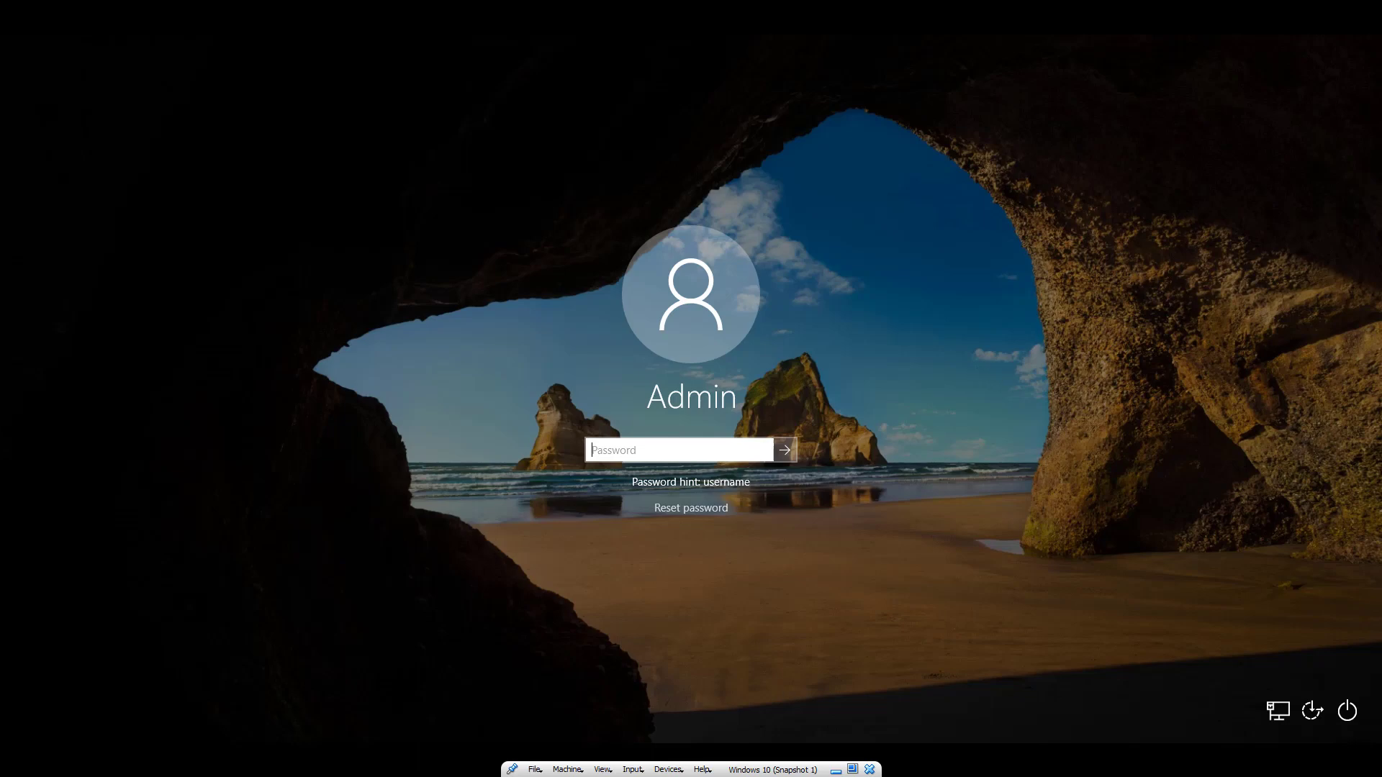
# Minimize the virtual machine, switch to Chrome and examine the free download offer on the Lazesoft Recover My Password Home Edition page
pyautogui.click(837, 771)
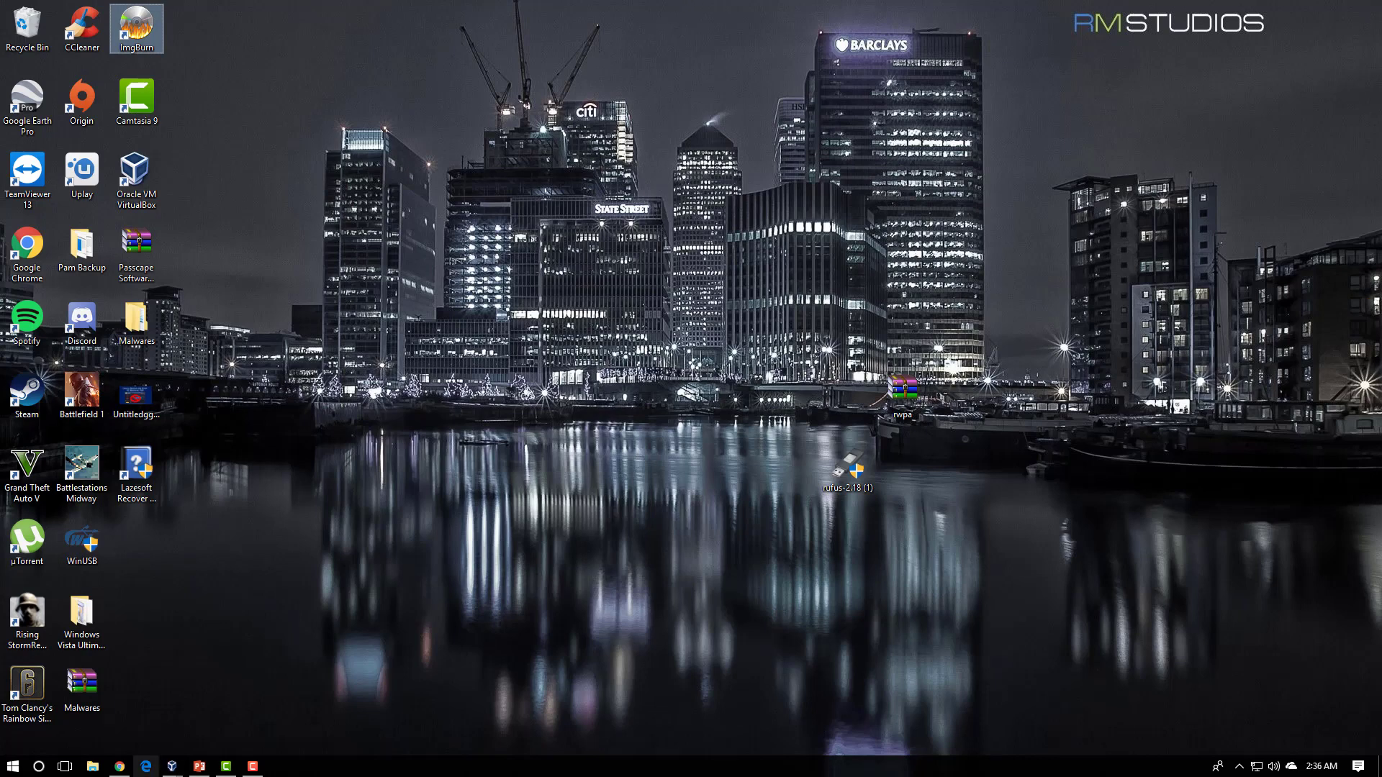
pyautogui.click(126, 774)
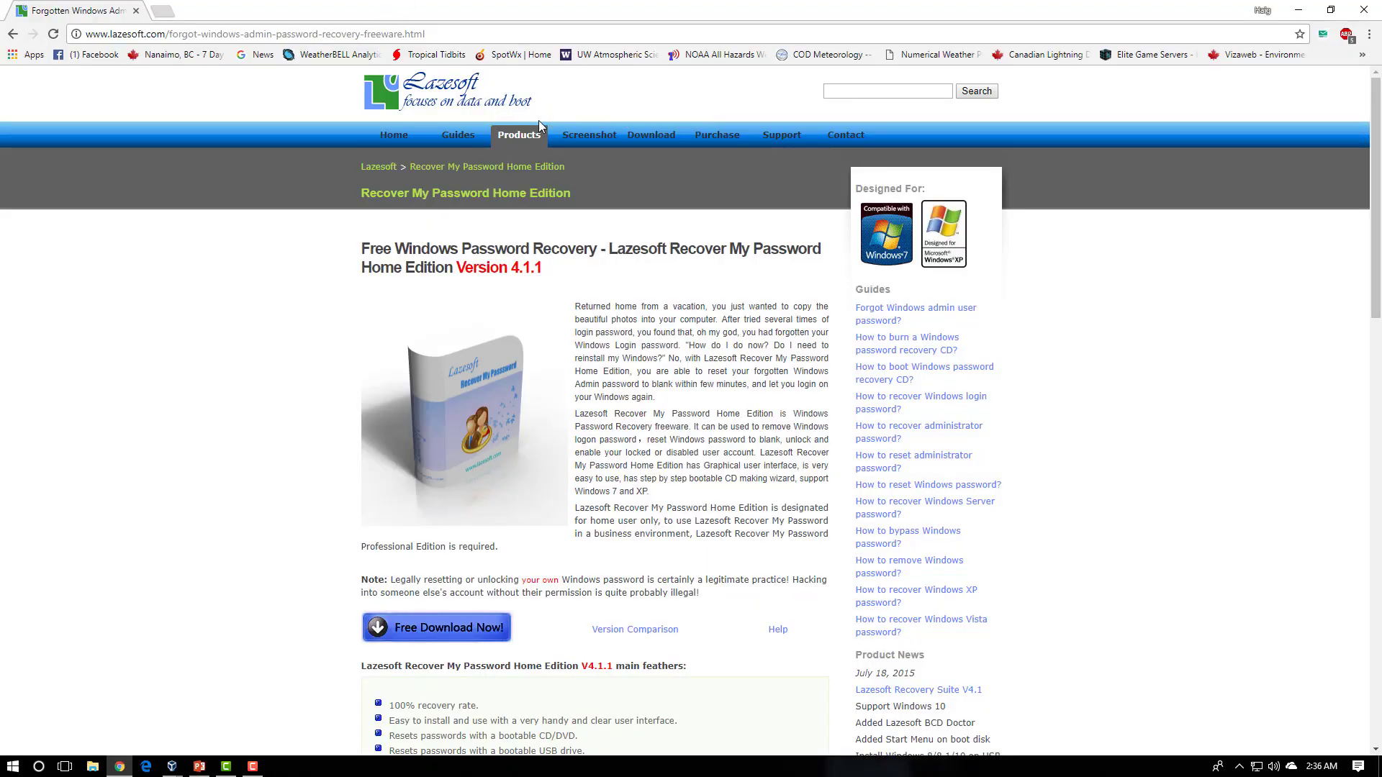
pyautogui.scroll(-3, 654, 320)
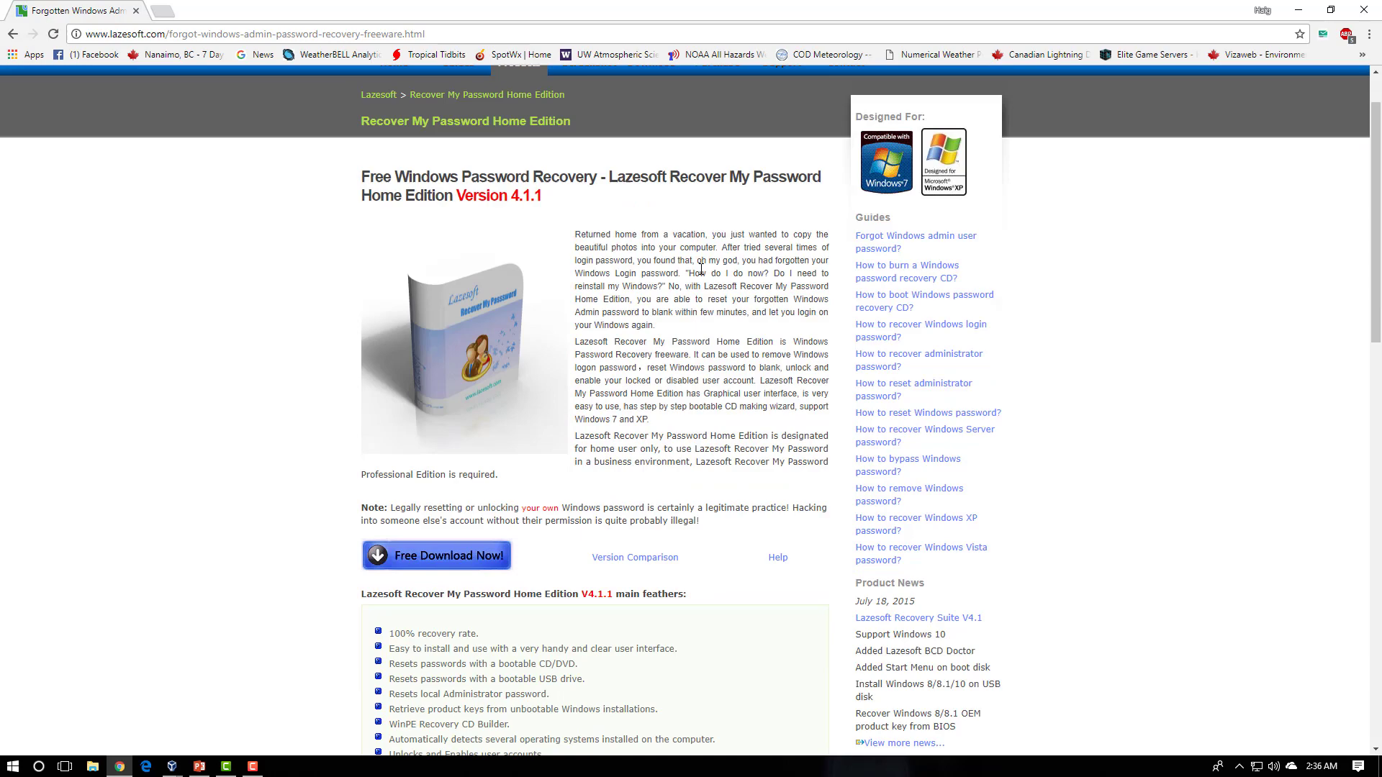
pyautogui.scroll(2, 653, 321)
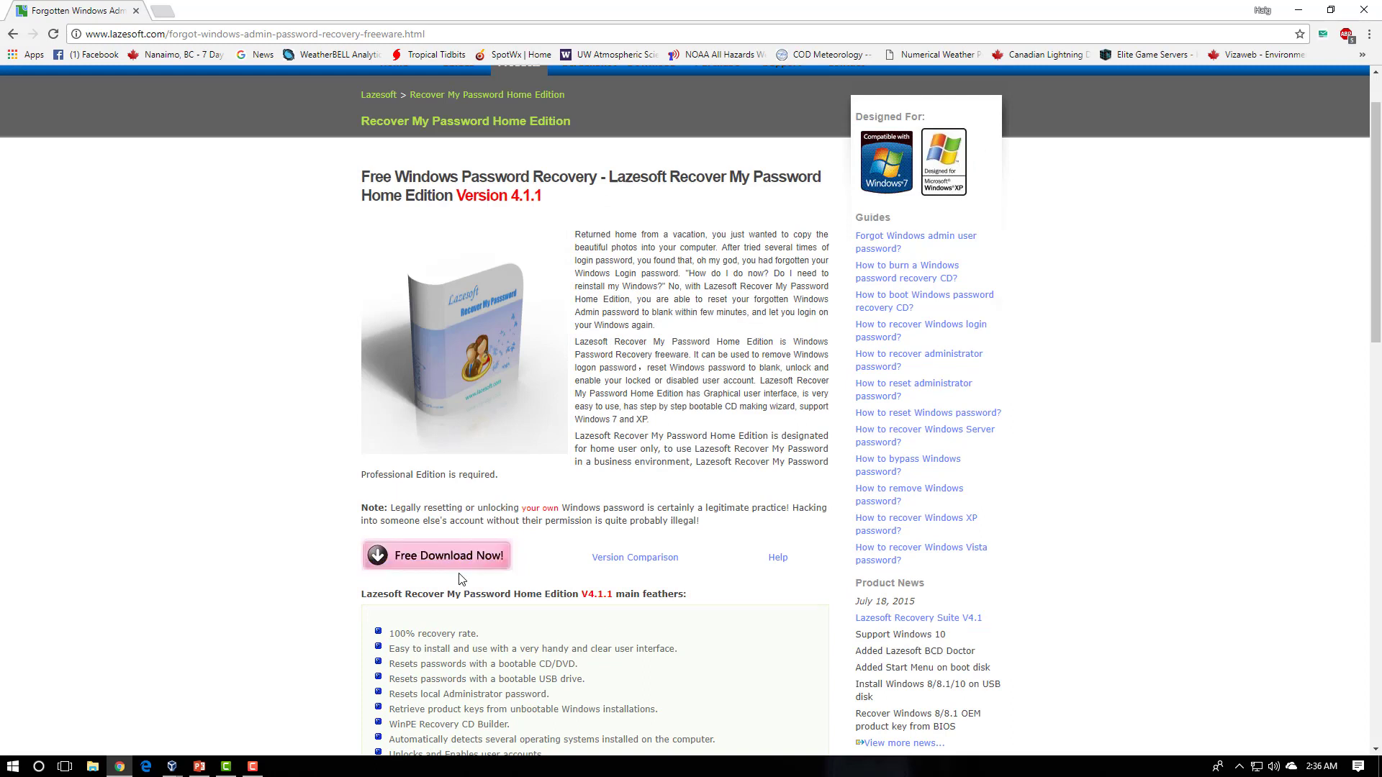
pyautogui.click(407, 554)
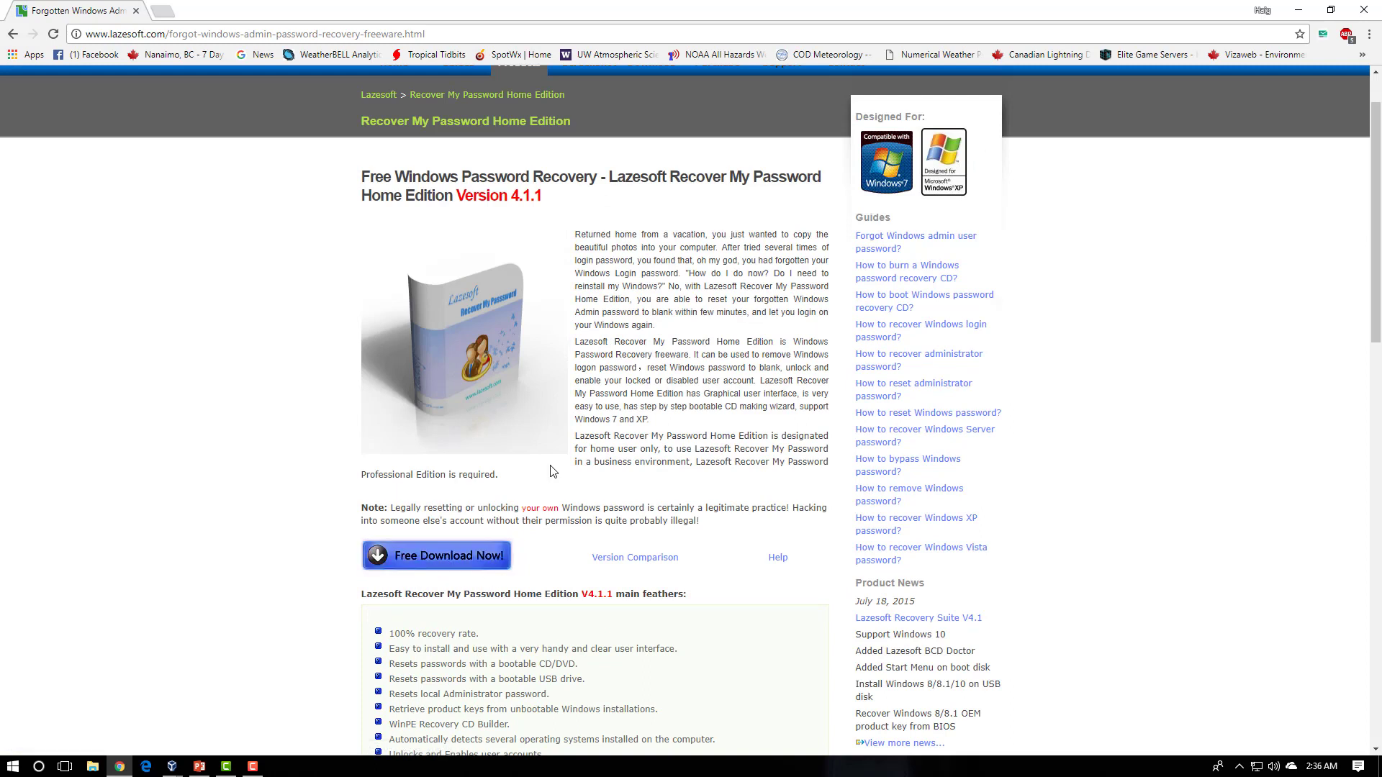
# Minimize the browser and launch Lazesoft Recover My Password Home Edition from the desktop
pyautogui.click(1298, 10)
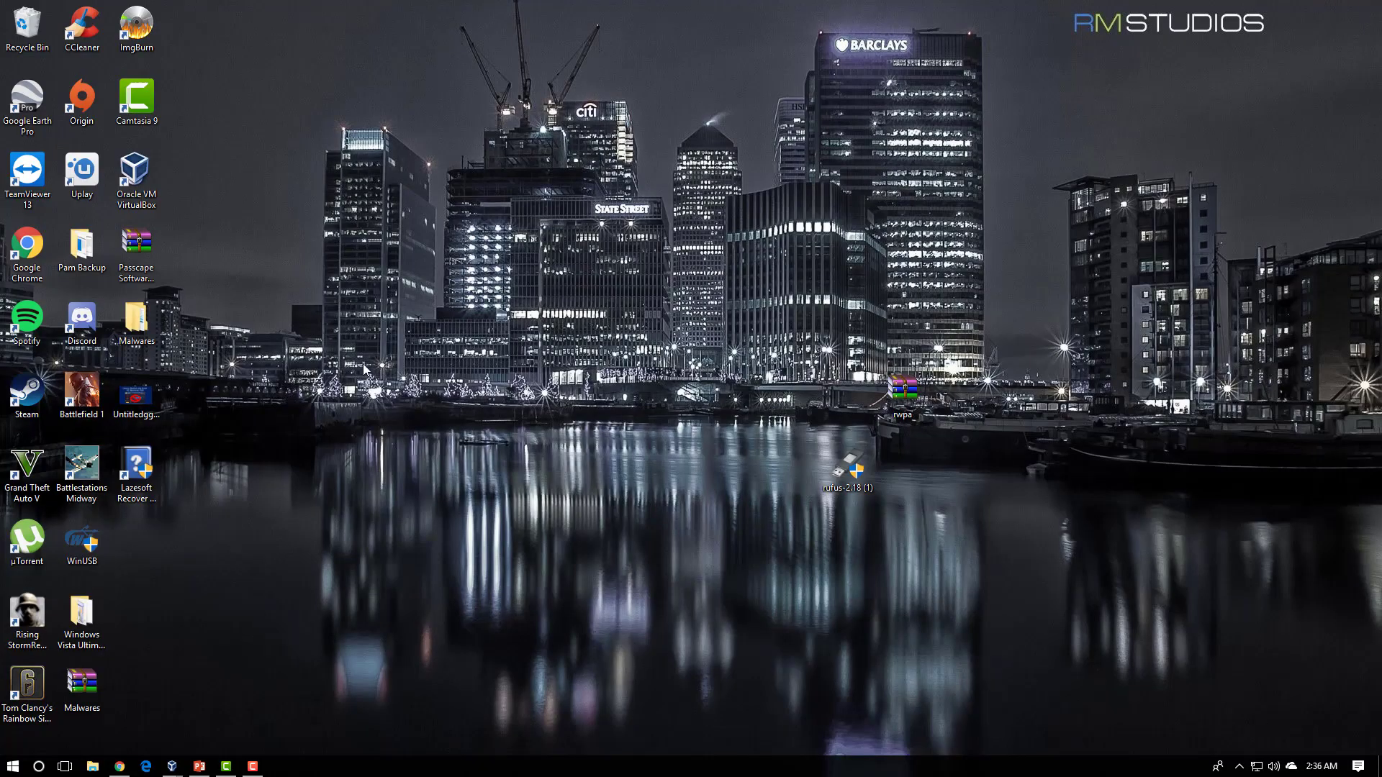
pyautogui.click(128, 475)
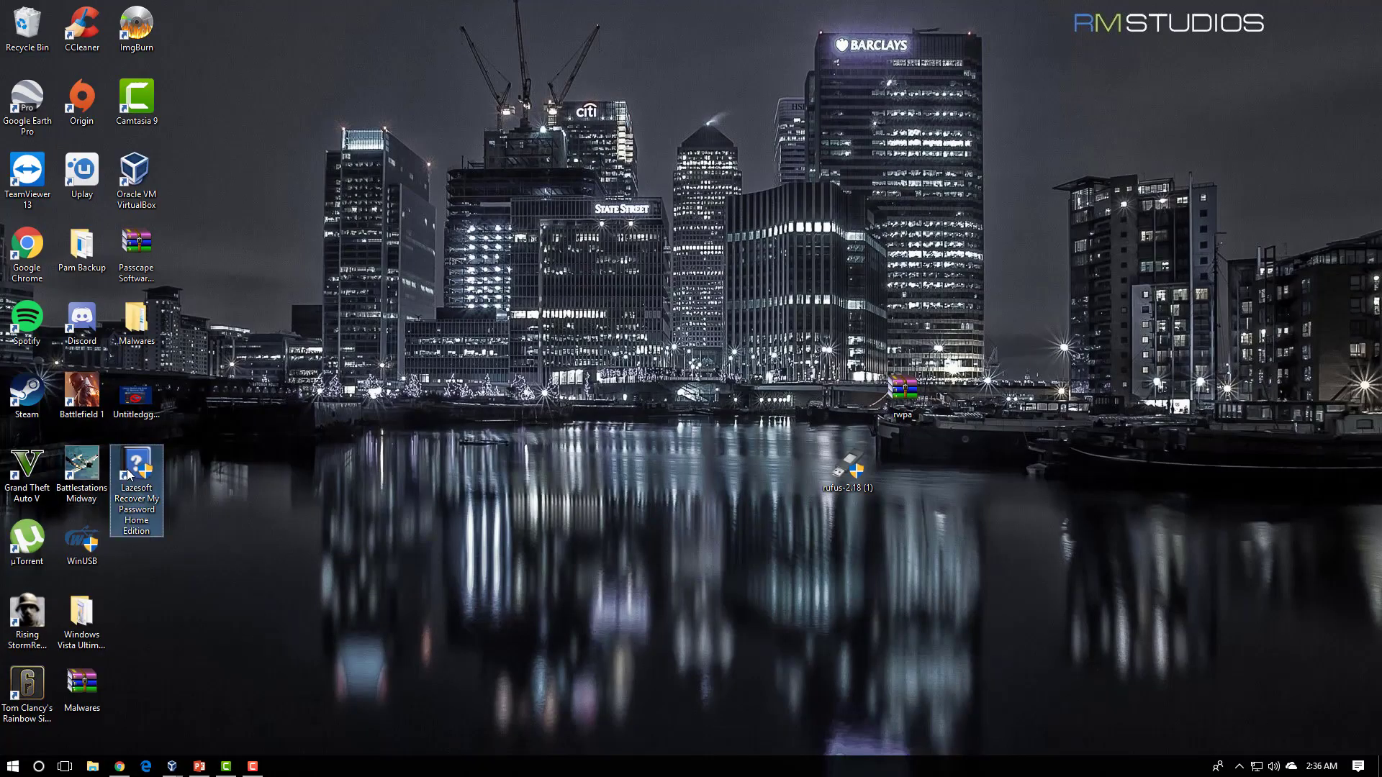
pyautogui.doubleClick(129, 474)
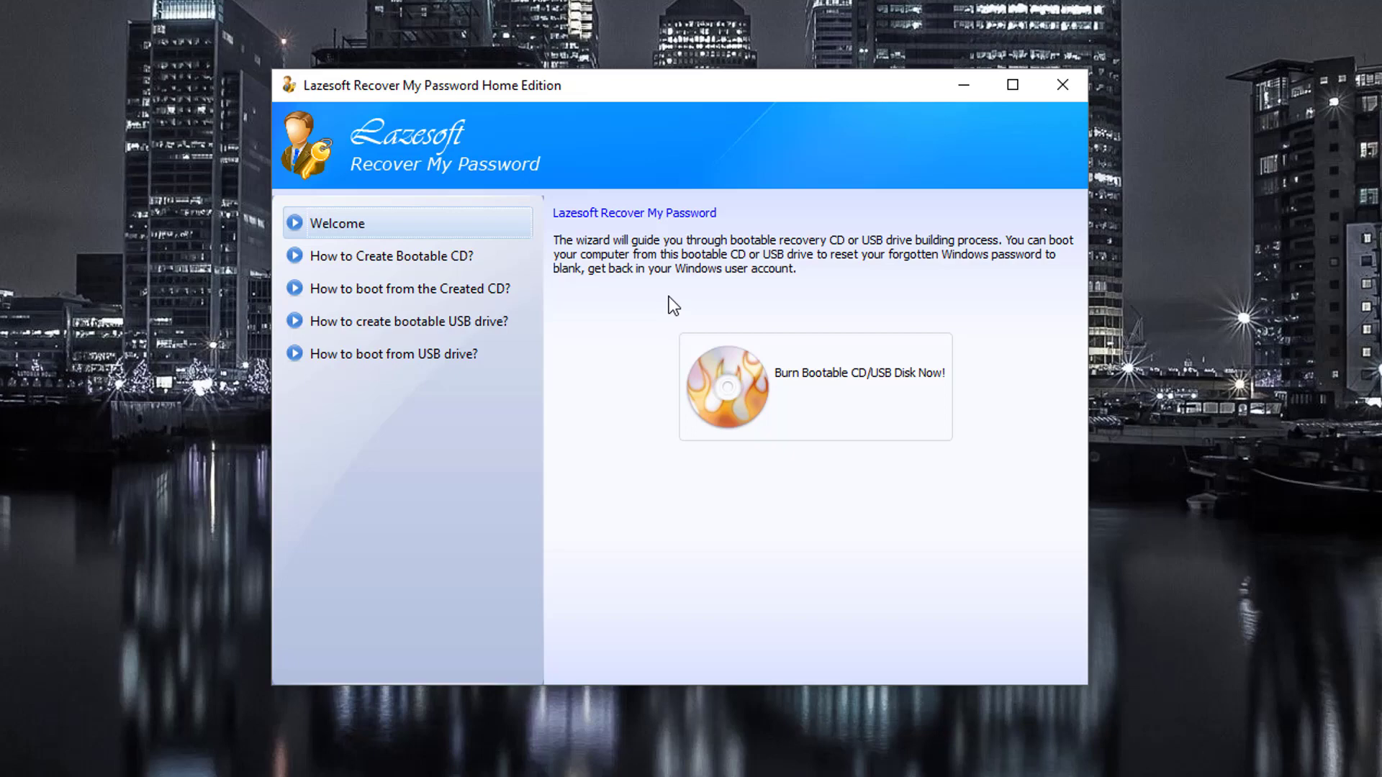
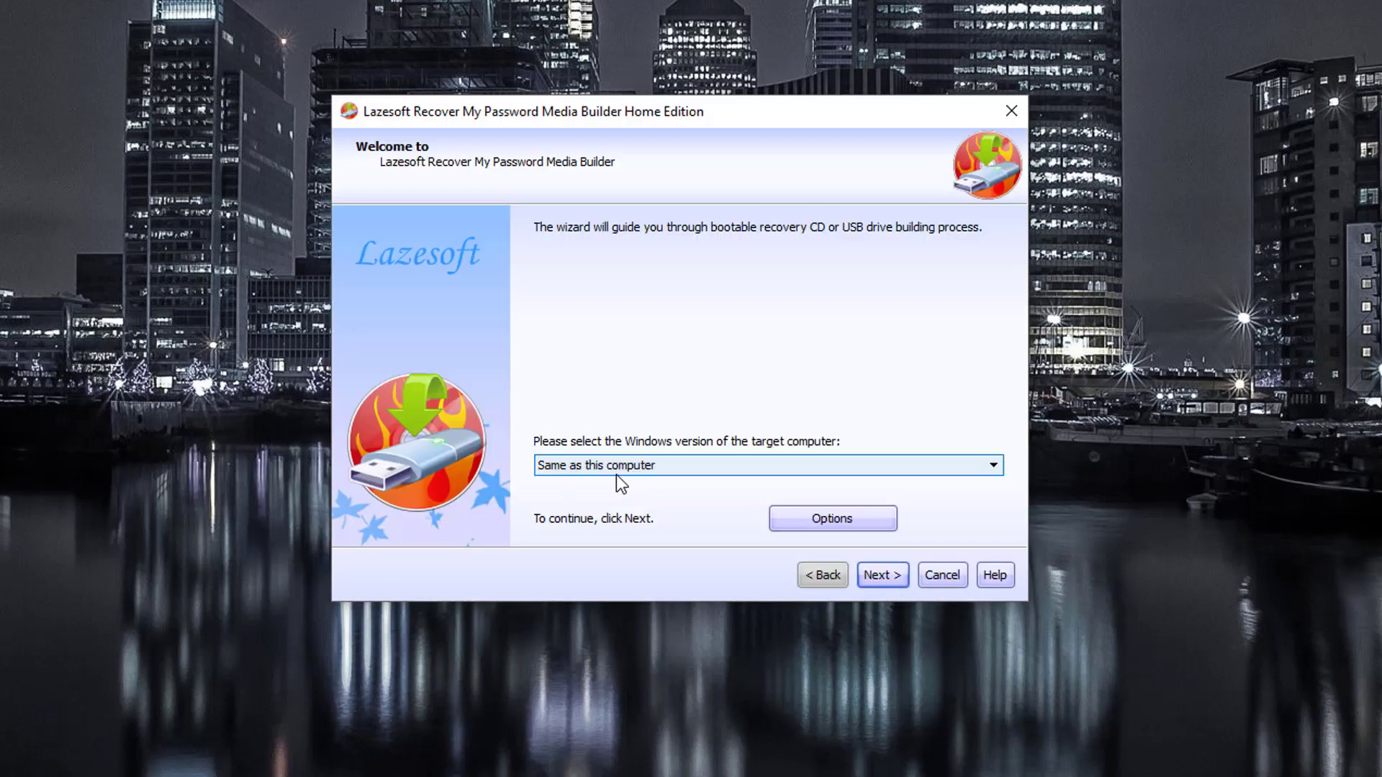
# Build the bootable recovery media on USB flash drive F: for a Windows 10 64 bit target computer
pyautogui.click(663, 464)
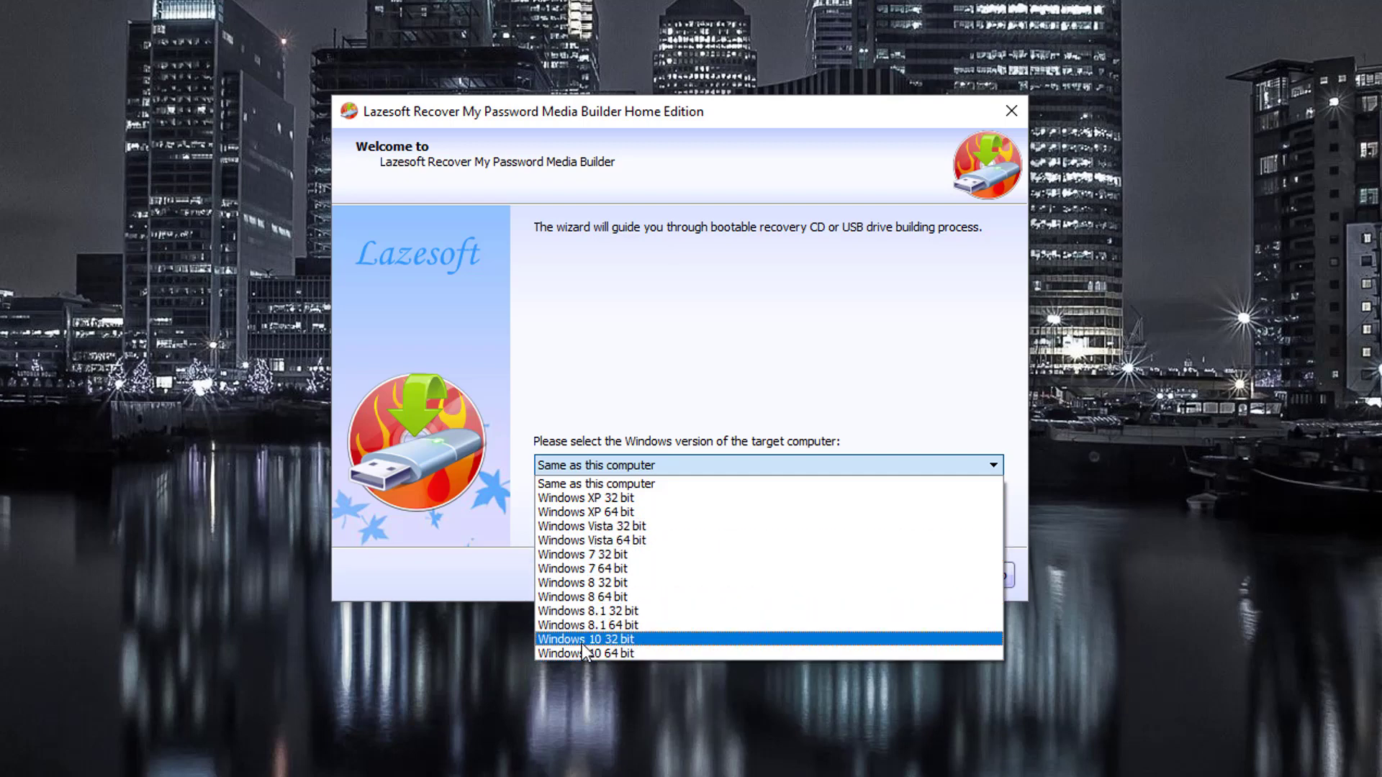
pyautogui.click(628, 655)
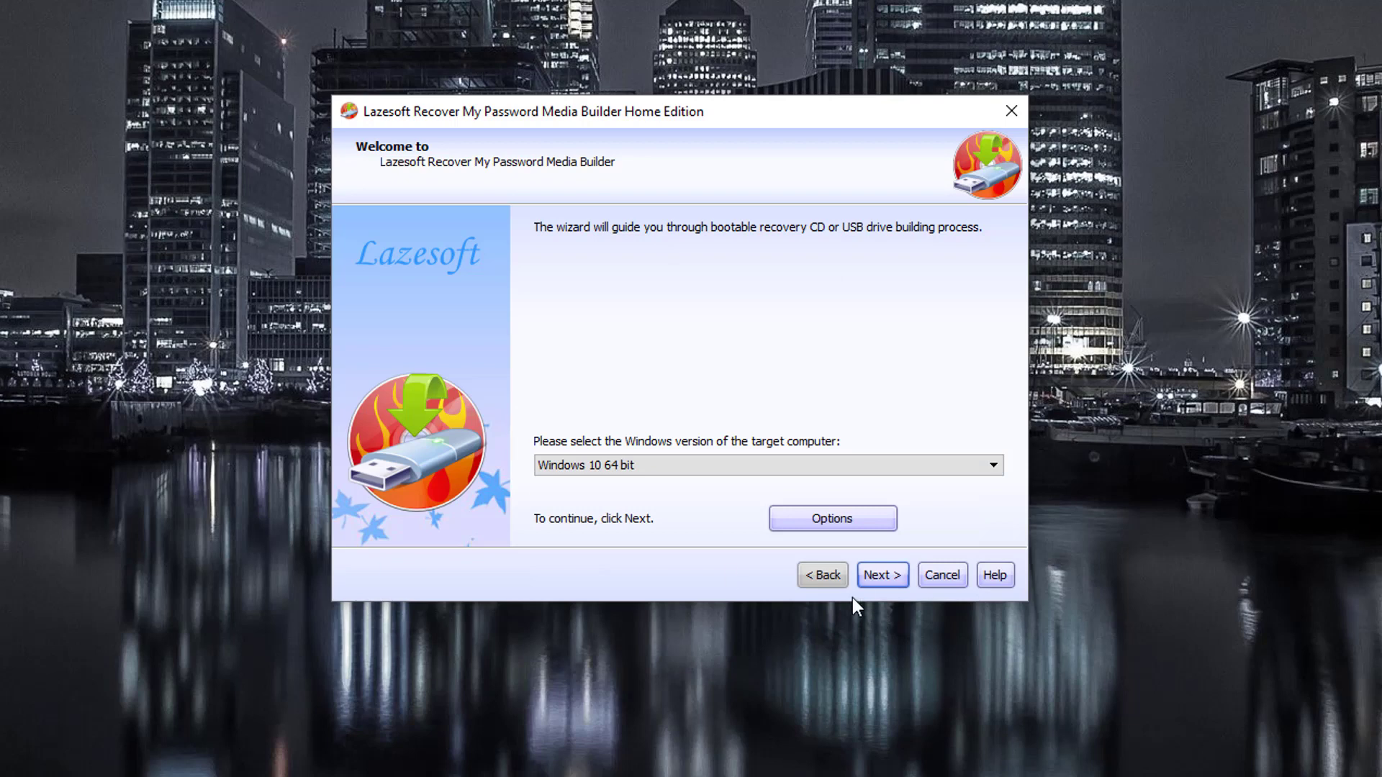
pyautogui.click(885, 575)
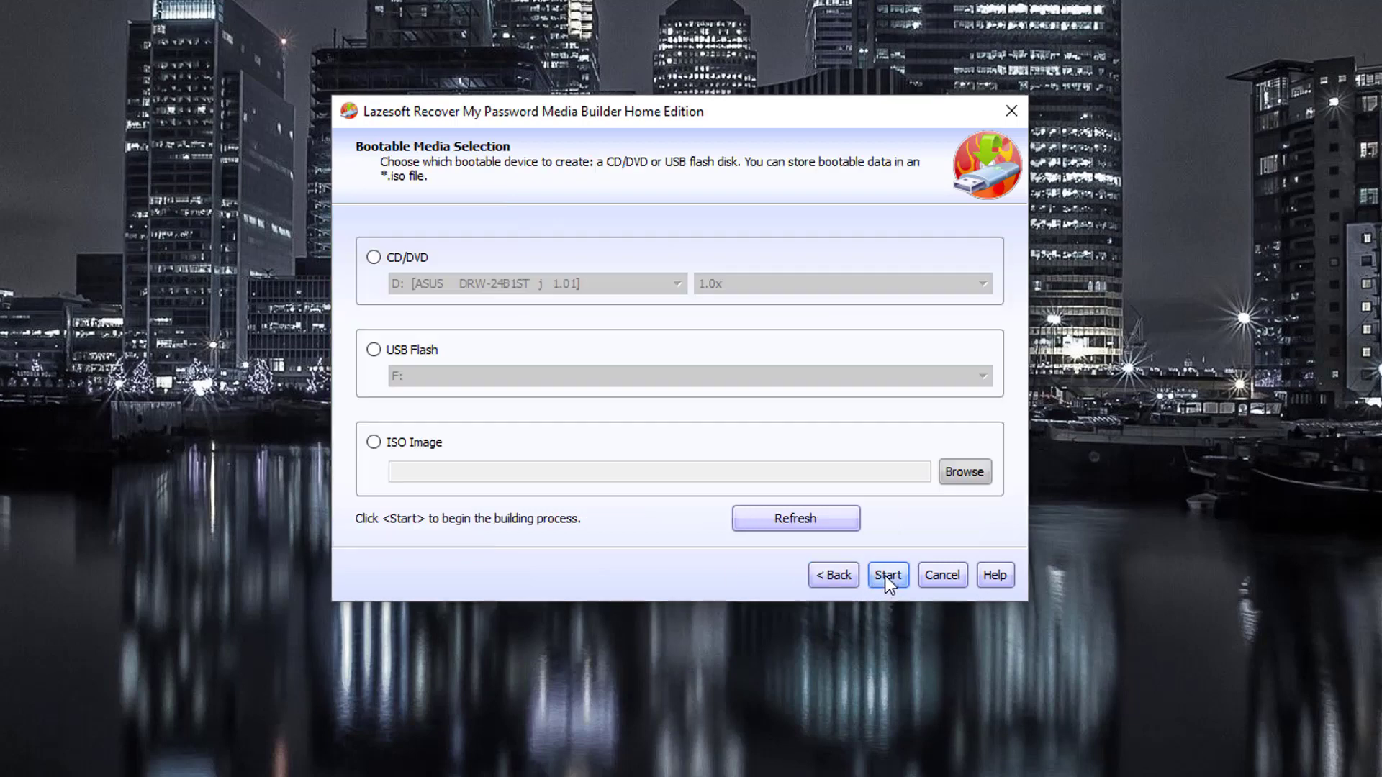
pyautogui.click(383, 349)
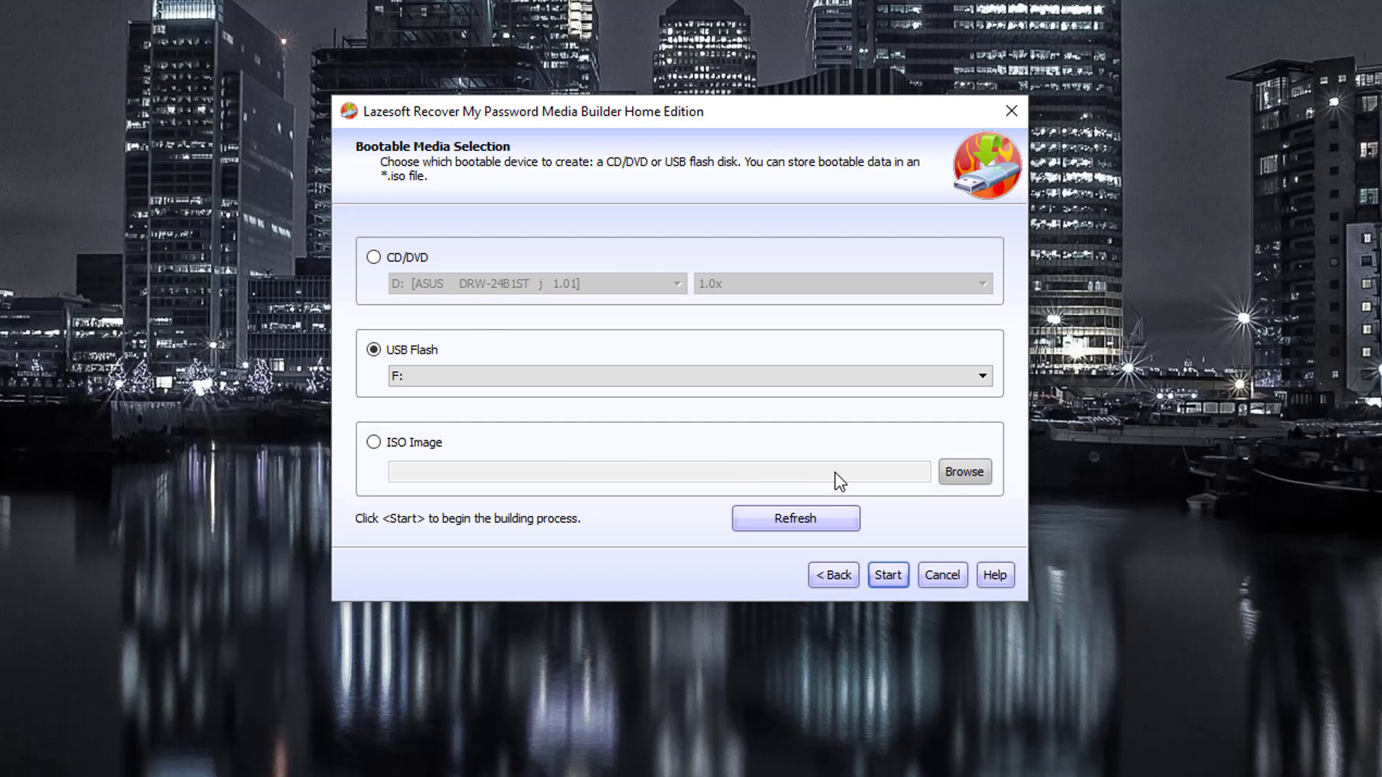
pyautogui.click(893, 571)
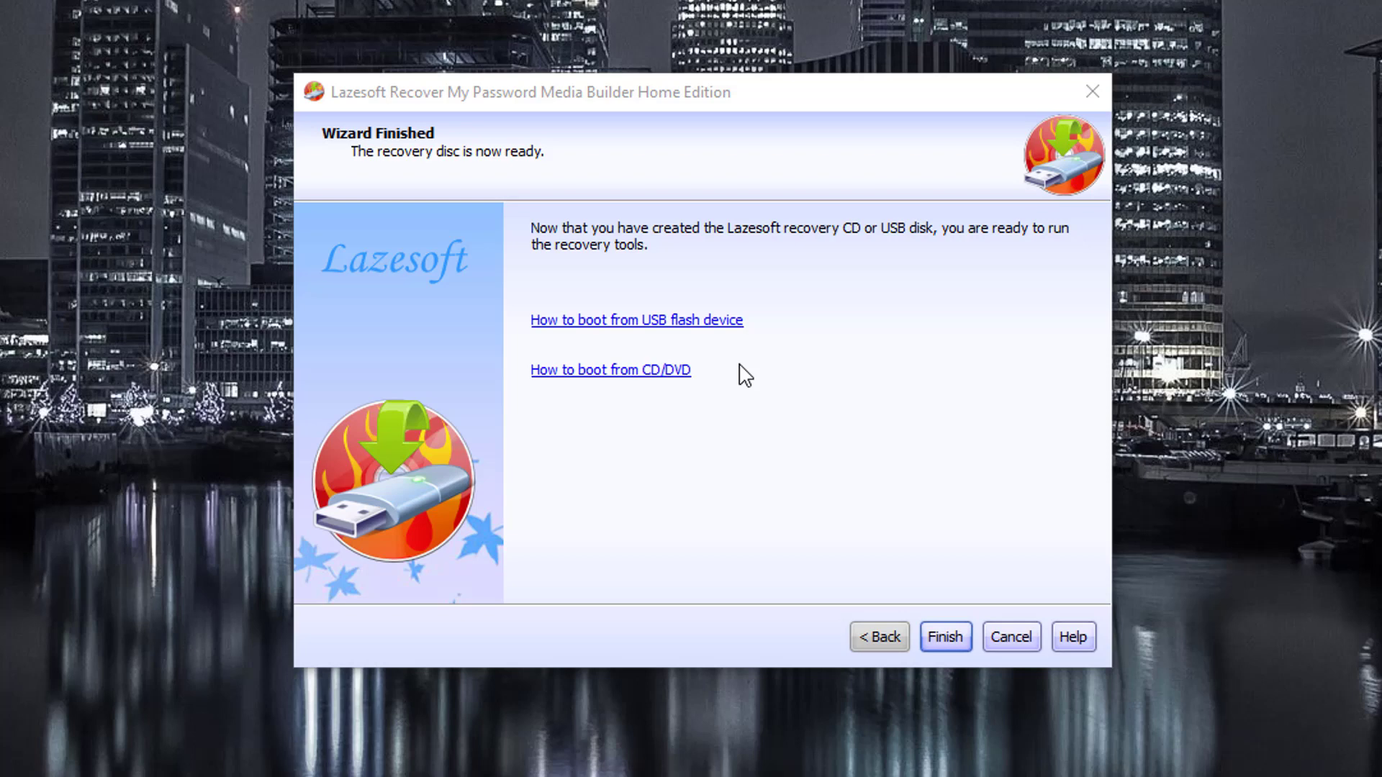
# Open the Lazesoft guide on booting from a USB flash device, examine its instructions and close the browser
pyautogui.click(684, 333)
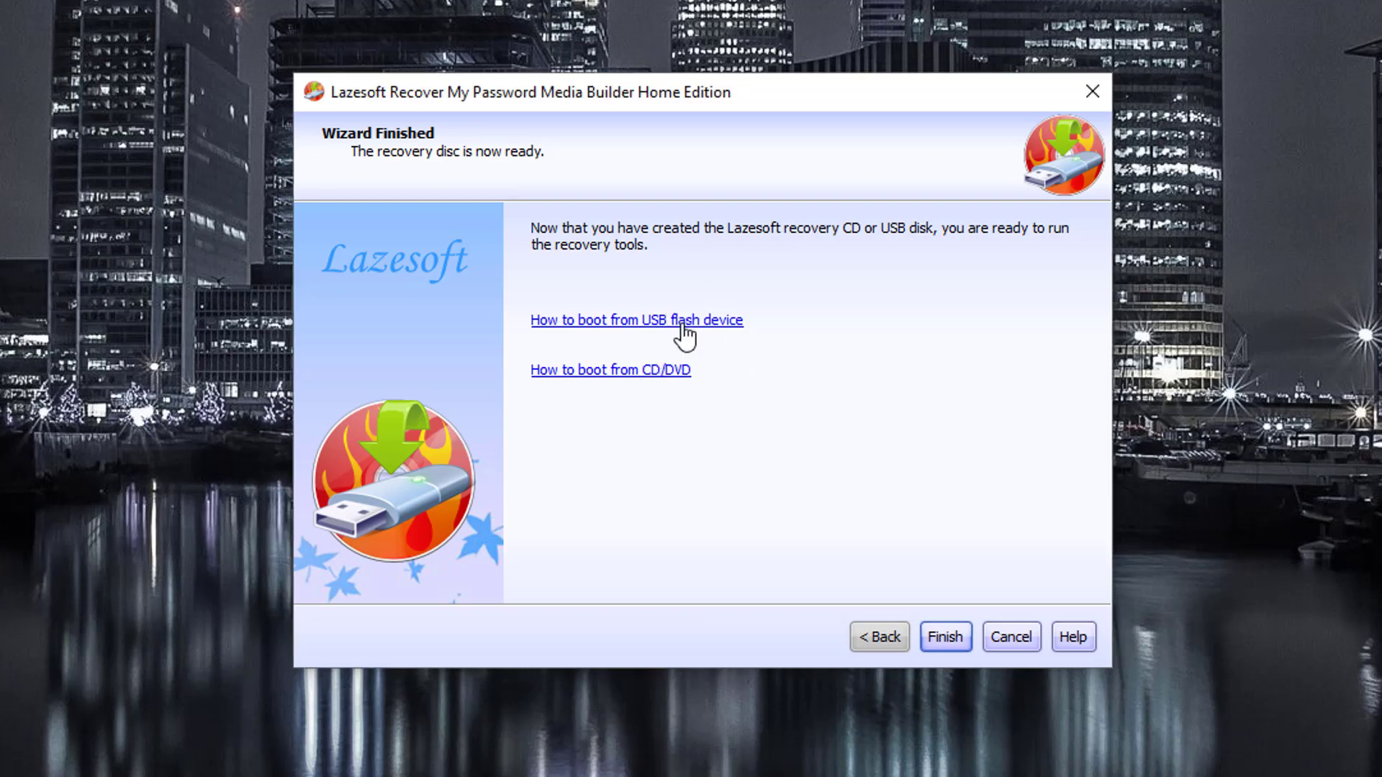
pyautogui.click(683, 333)
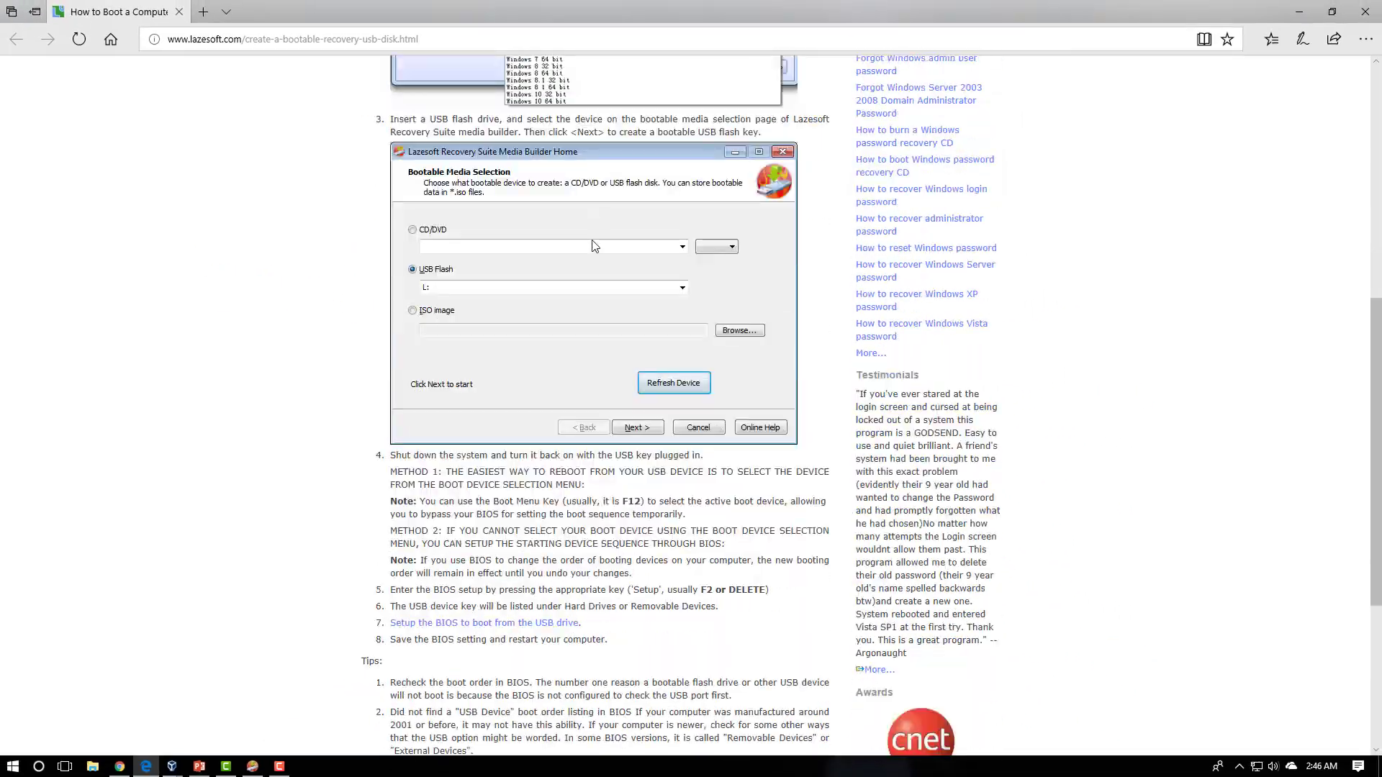
pyautogui.scroll(-10, 592, 246)
pyautogui.scroll(20, 576, 272)
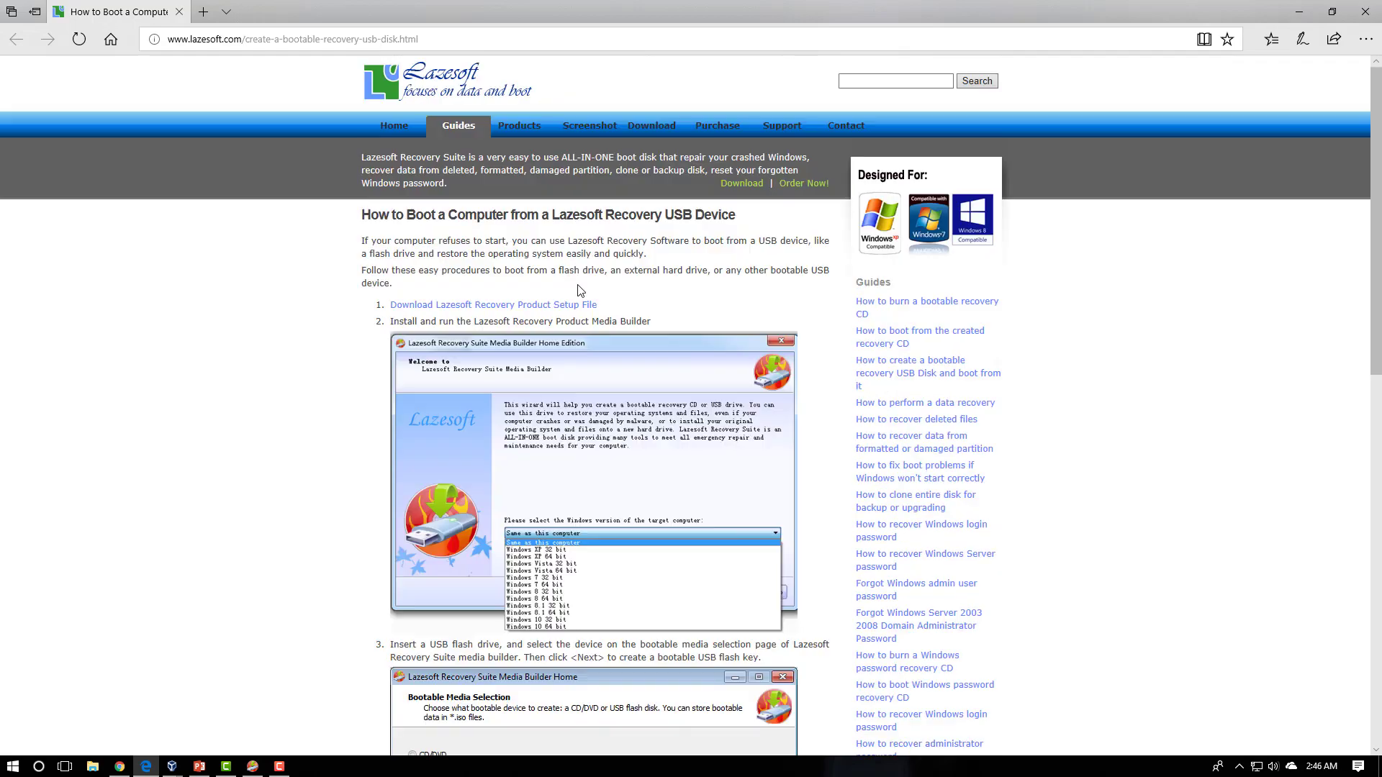
pyautogui.scroll(-15, 580, 287)
pyautogui.scroll(15, 579, 277)
pyautogui.click(1375, 12)
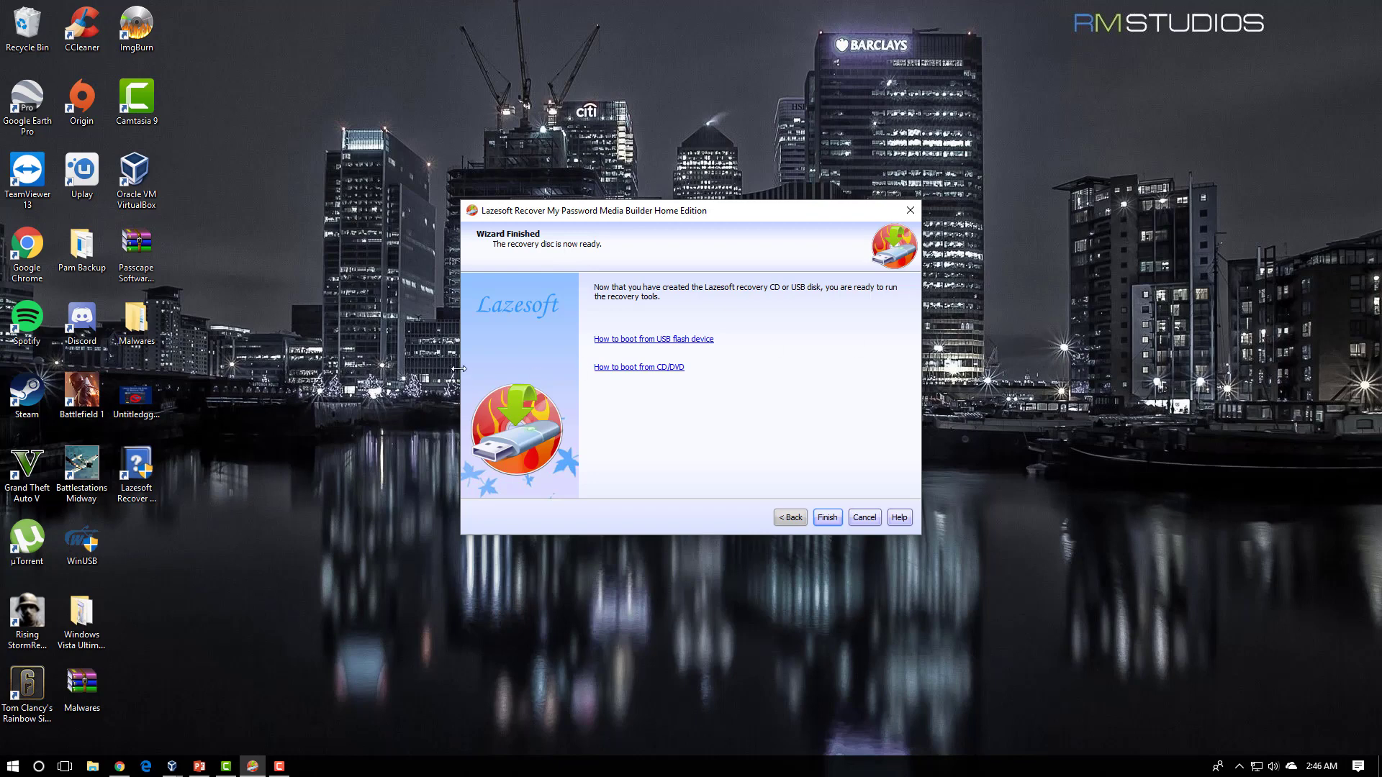
pyautogui.click(1239, 766)
pyautogui.click(279, 766)
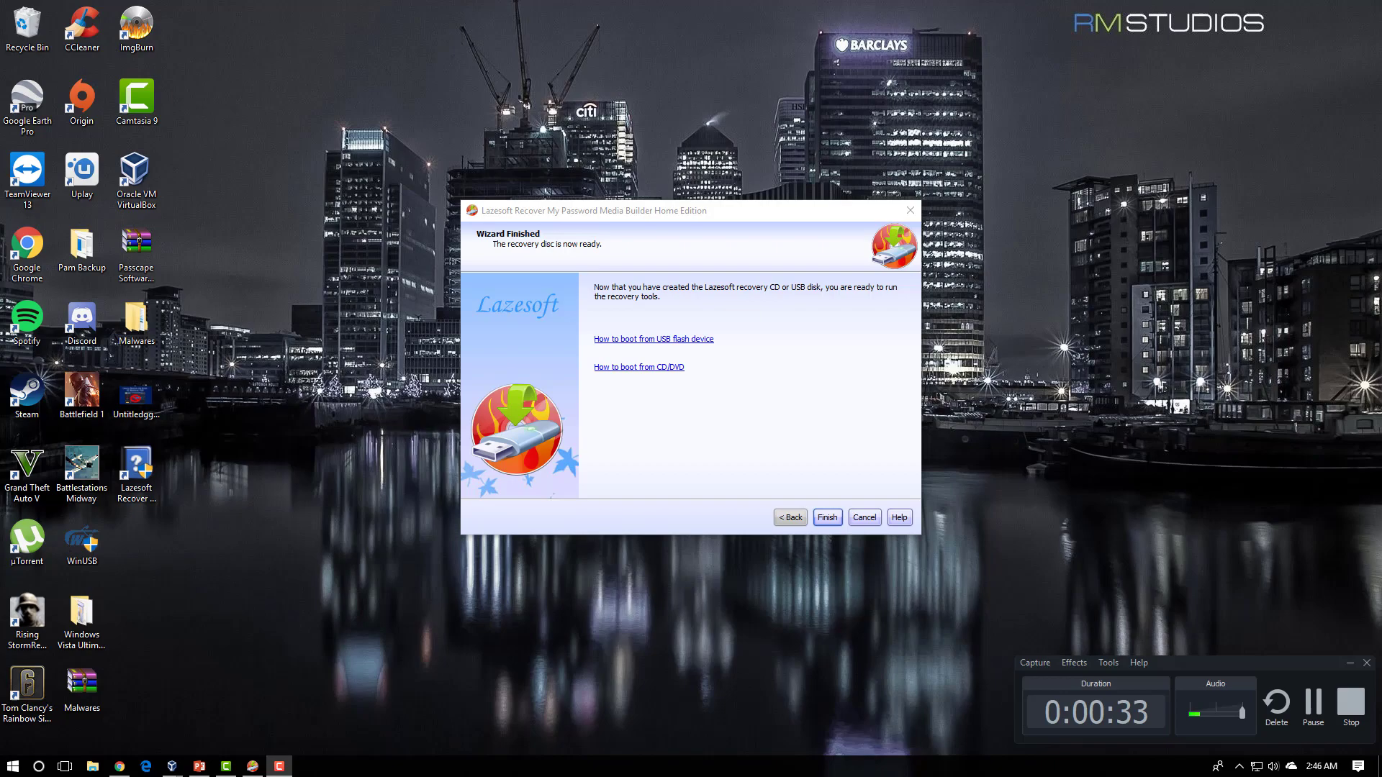
pyautogui.click(1312, 704)
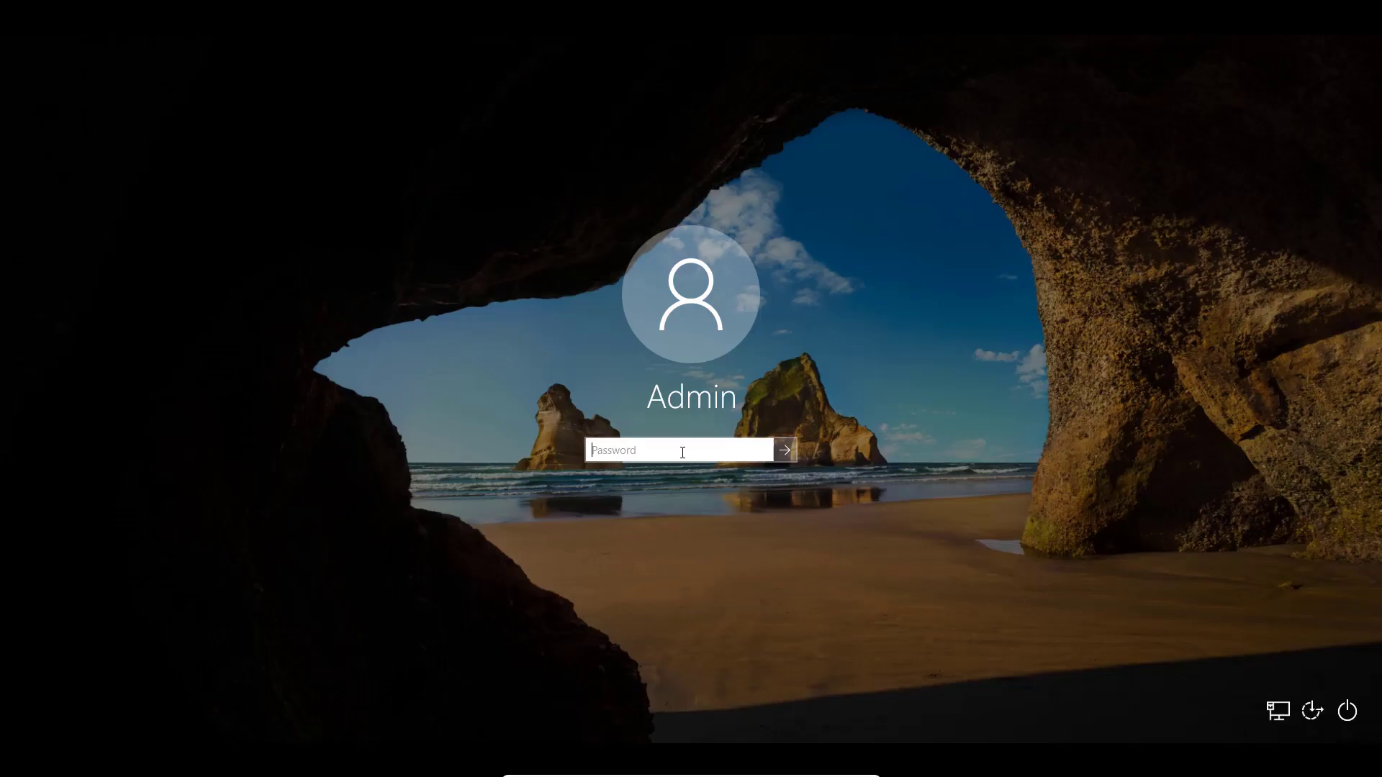
# Enter an account password guess on the Admin sign-in screen, then restart the machine to boot from the recovery media
pyautogui.write('********')
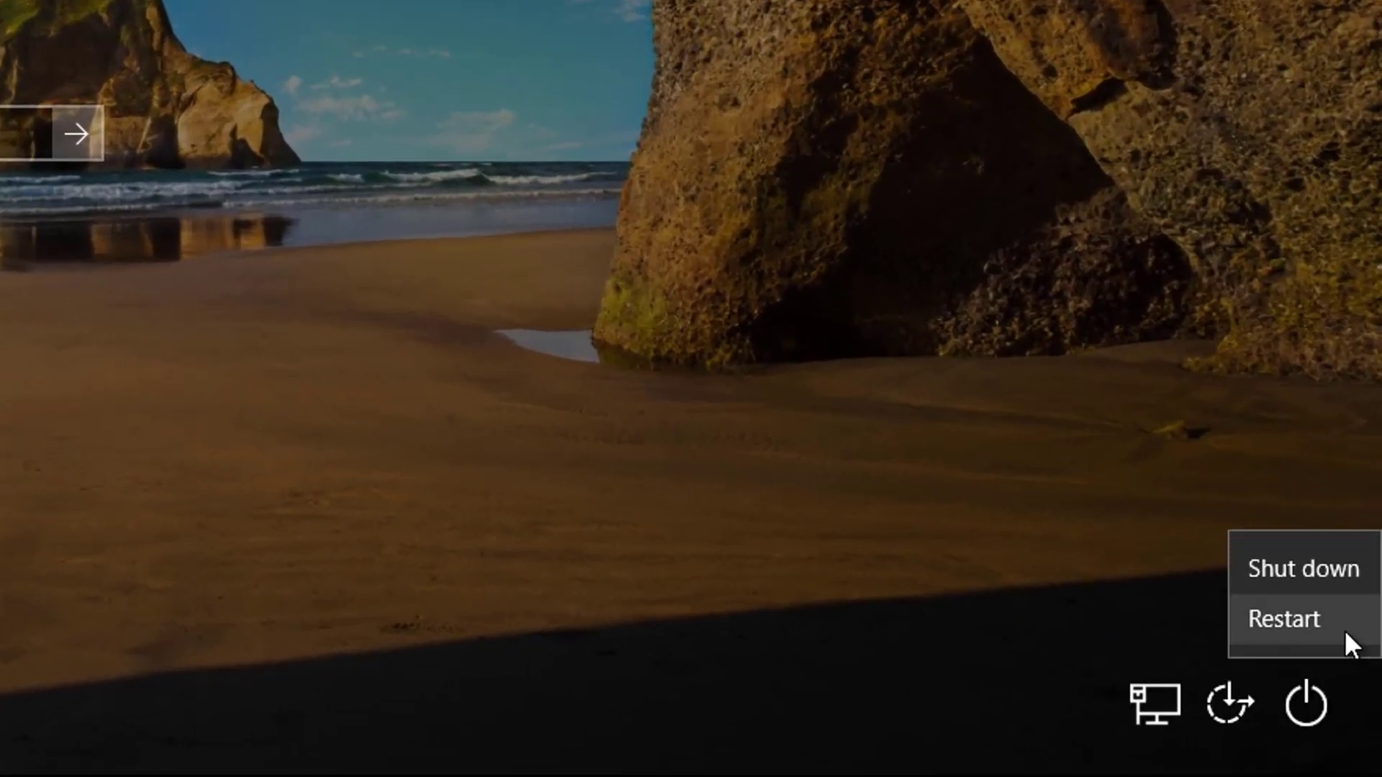
pyautogui.click(1344, 629)
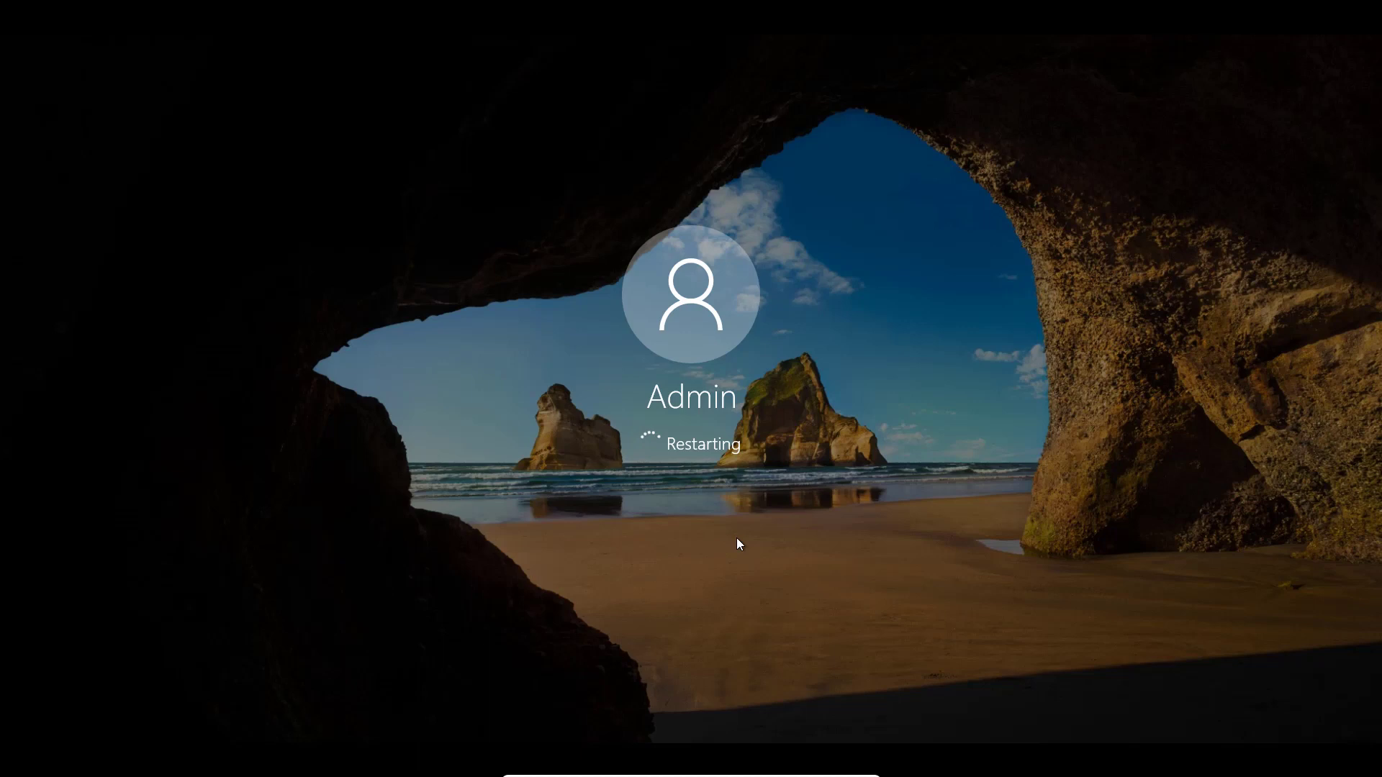
pyautogui.press('F12')
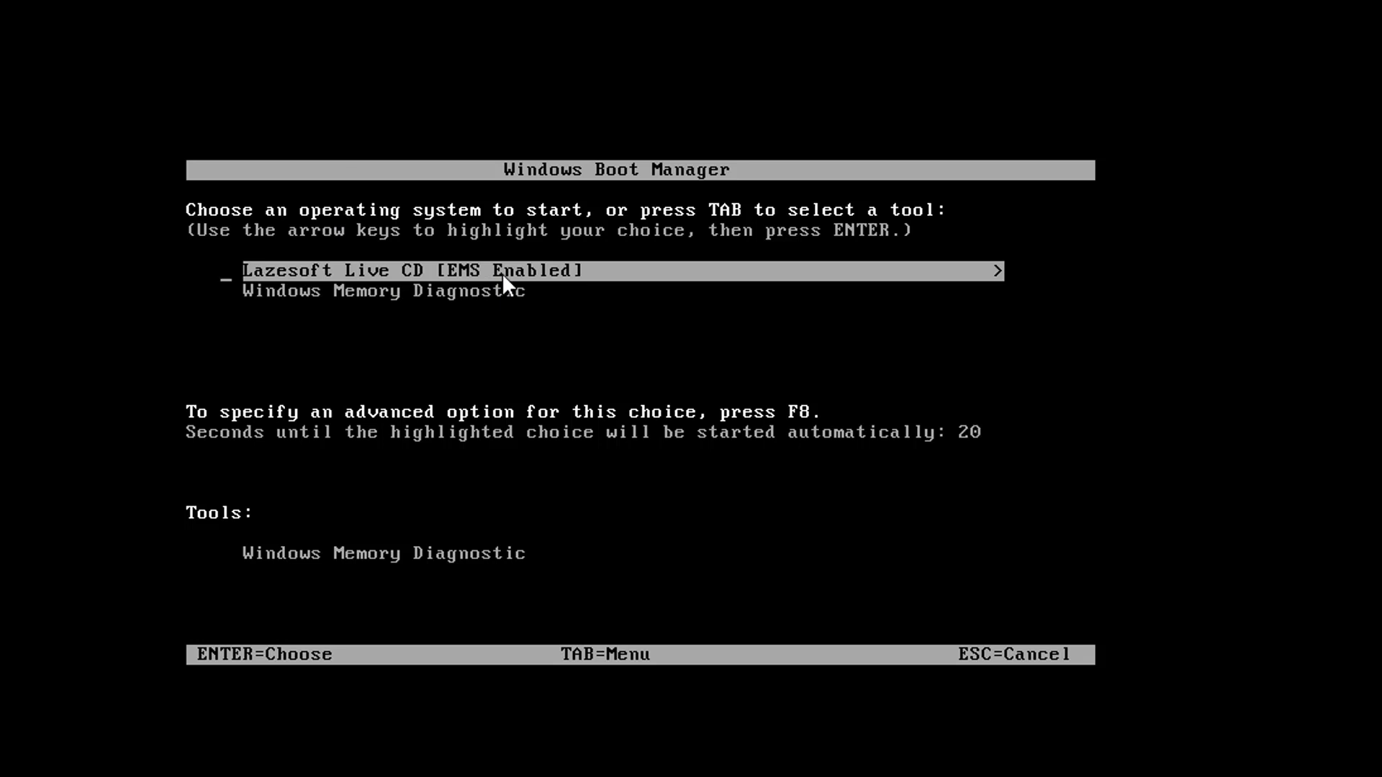
# Select Lazesoft Live CD [EMS Enabled] as the operating system to start in Windows Boot Manager
pyautogui.press('Down')
pyautogui.press('Up')
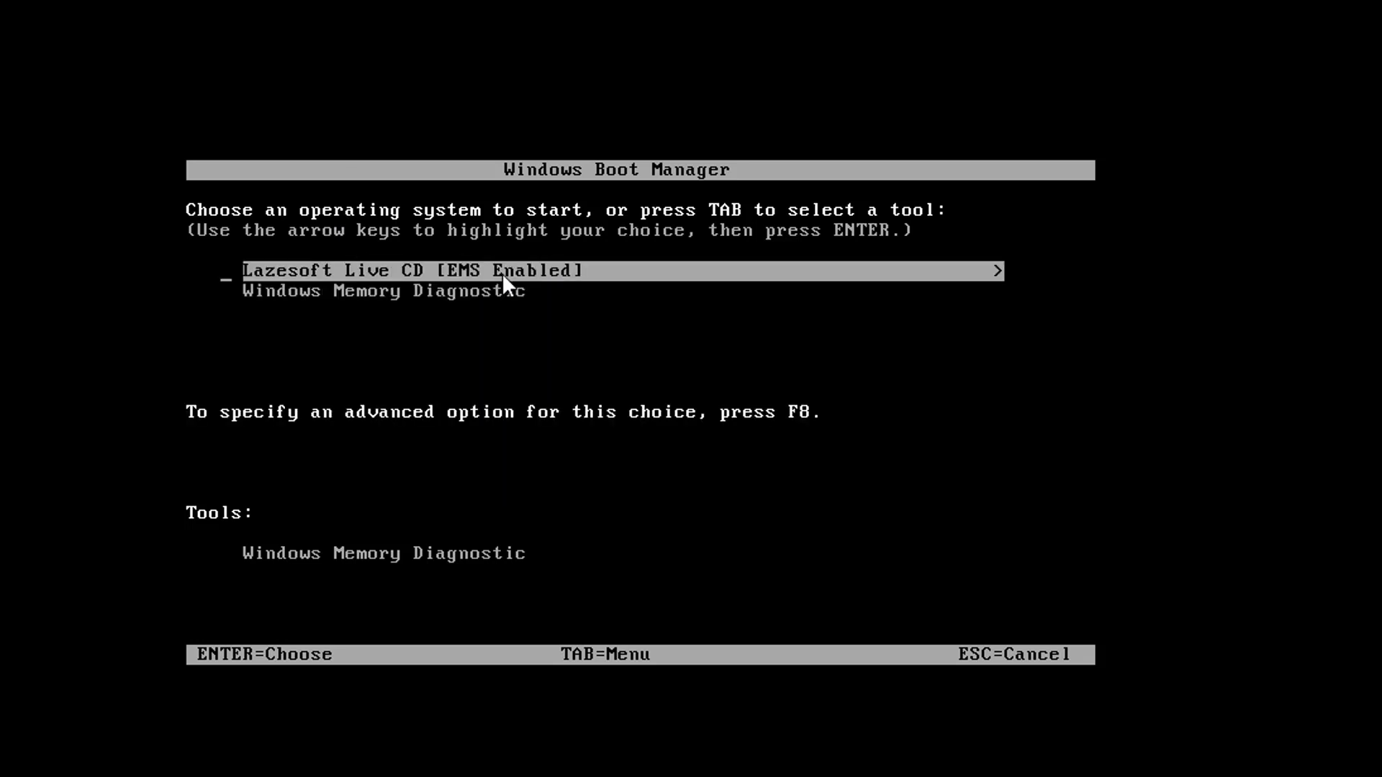
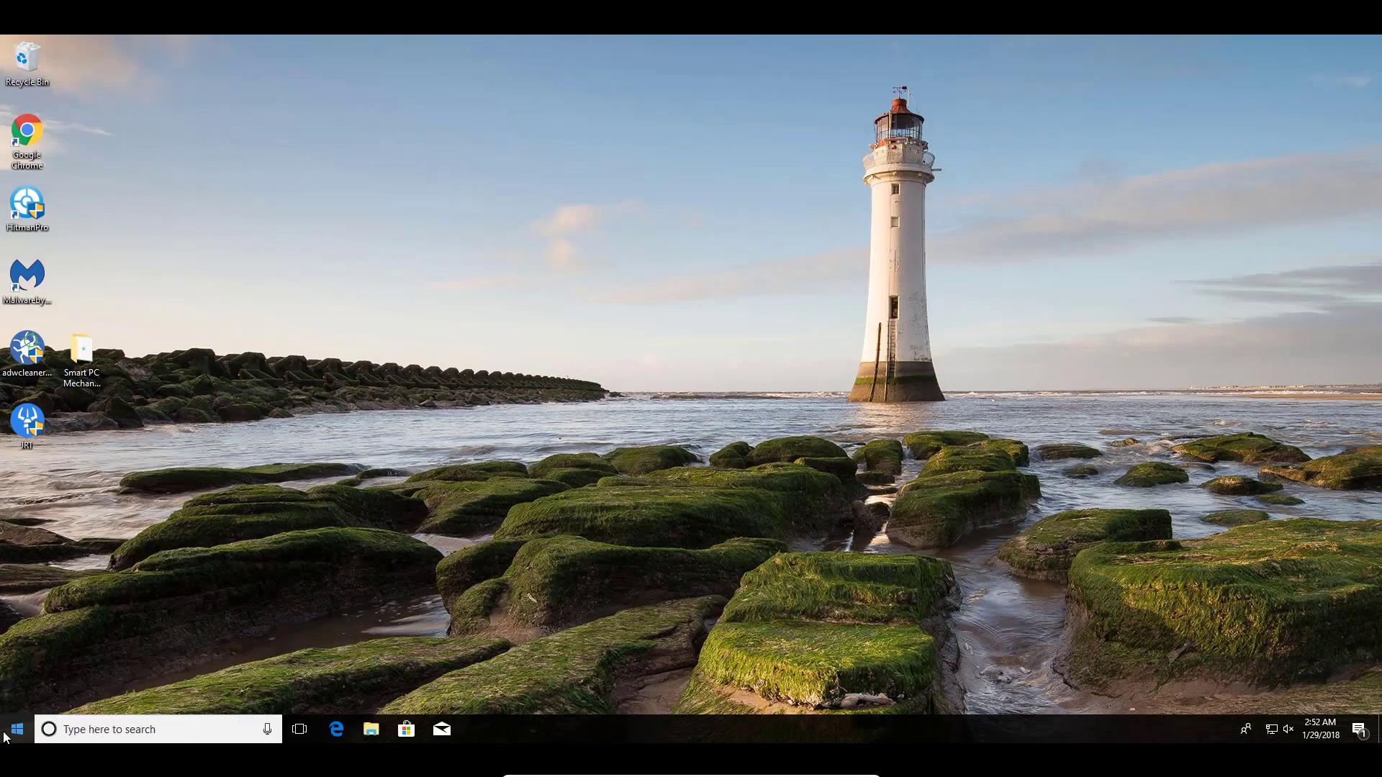
pyautogui.click(18, 729)
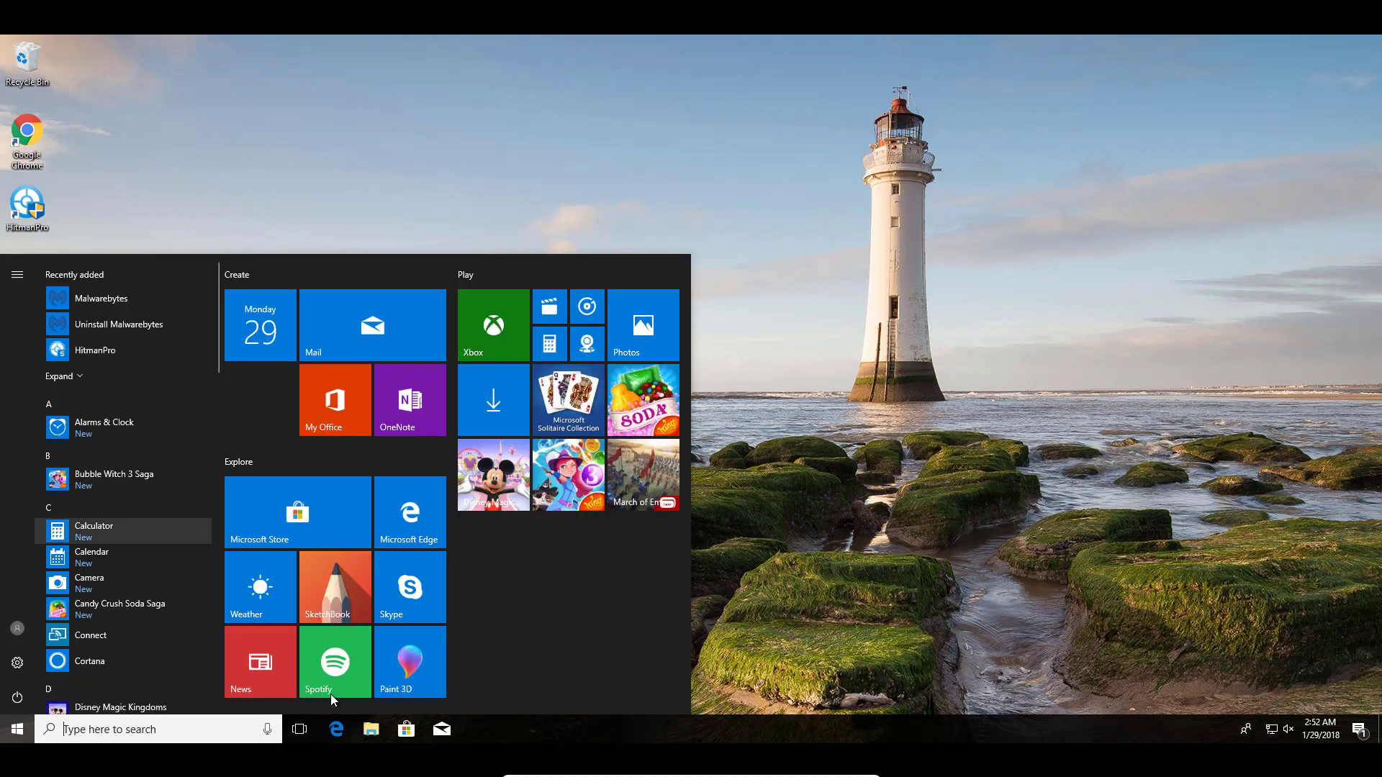
pyautogui.click(713, 446)
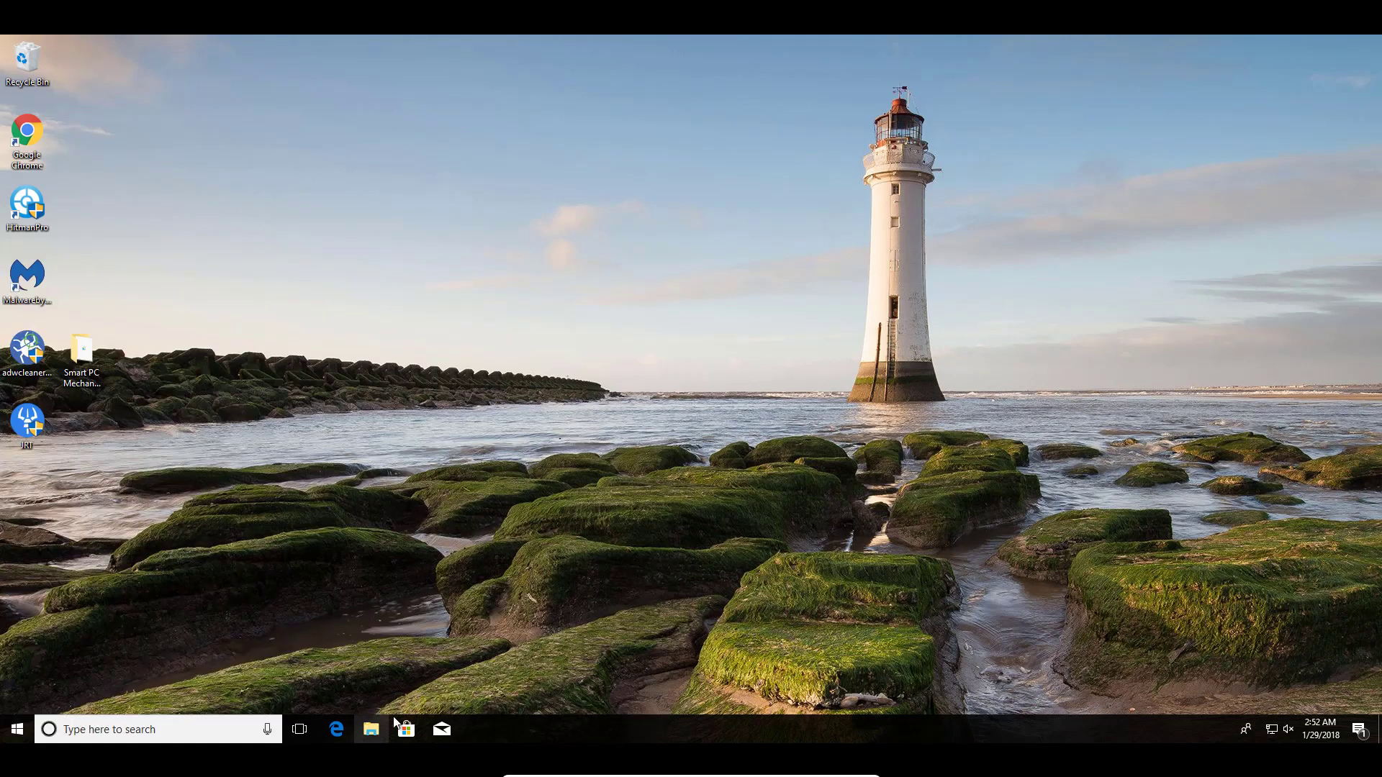
pyautogui.rightClick(17, 734)
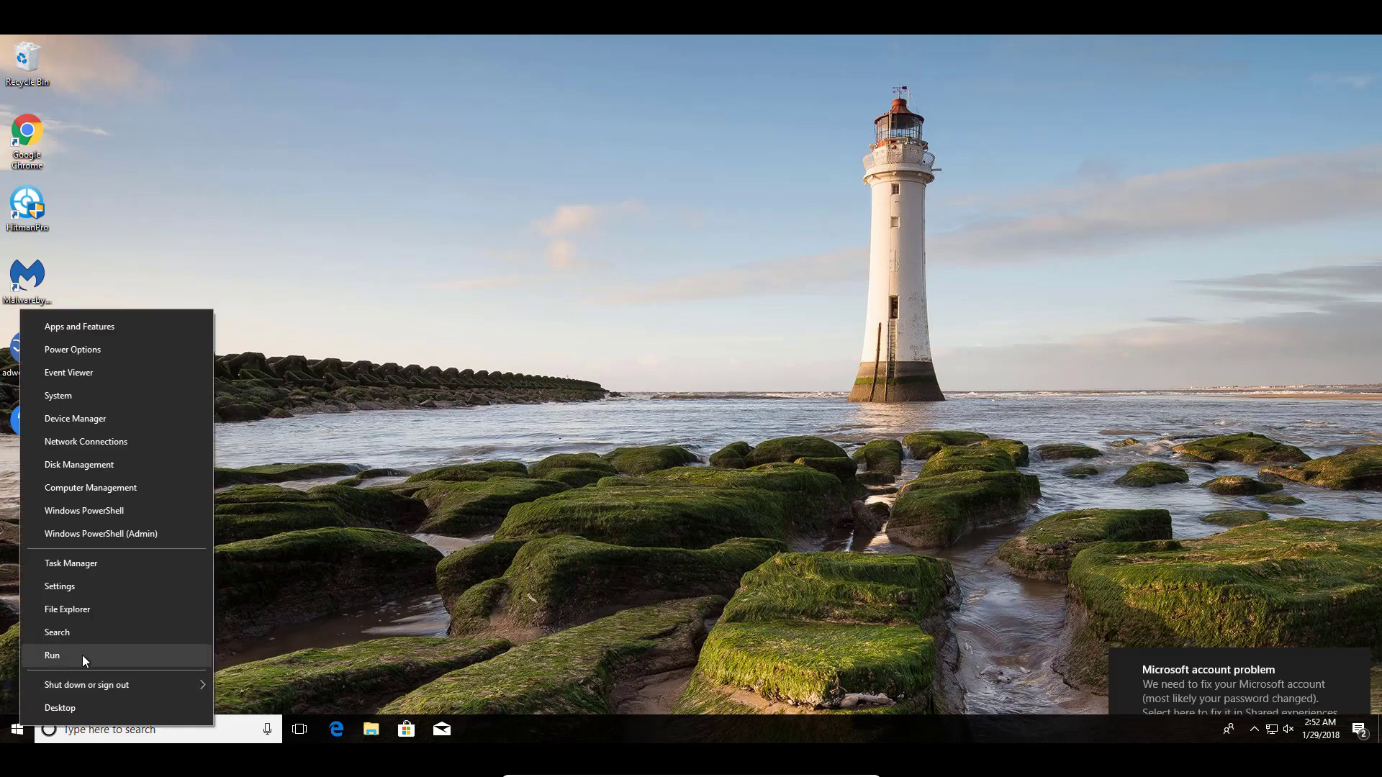
pyautogui.click(12, 738)
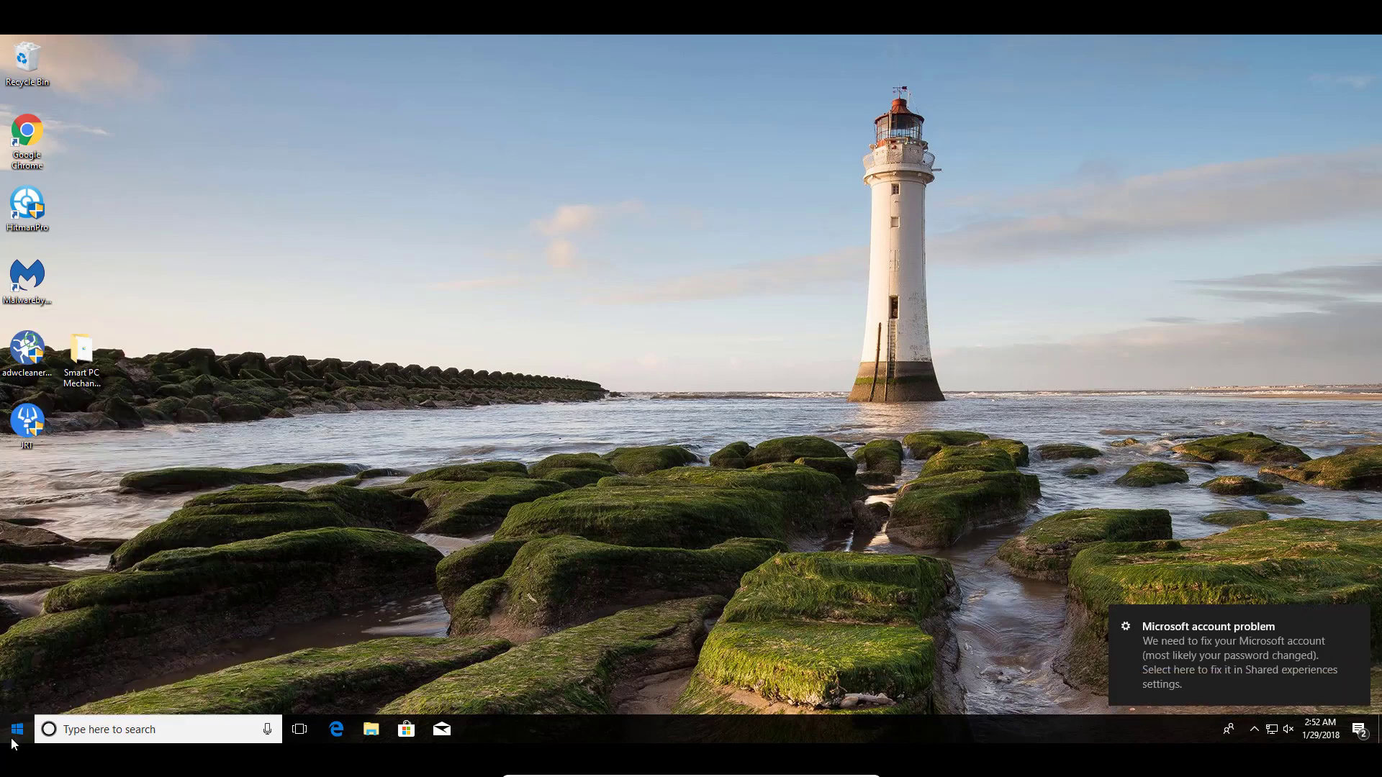
# Open Windows Settings and go to the sign-in options of the account
pyautogui.click(18, 733)
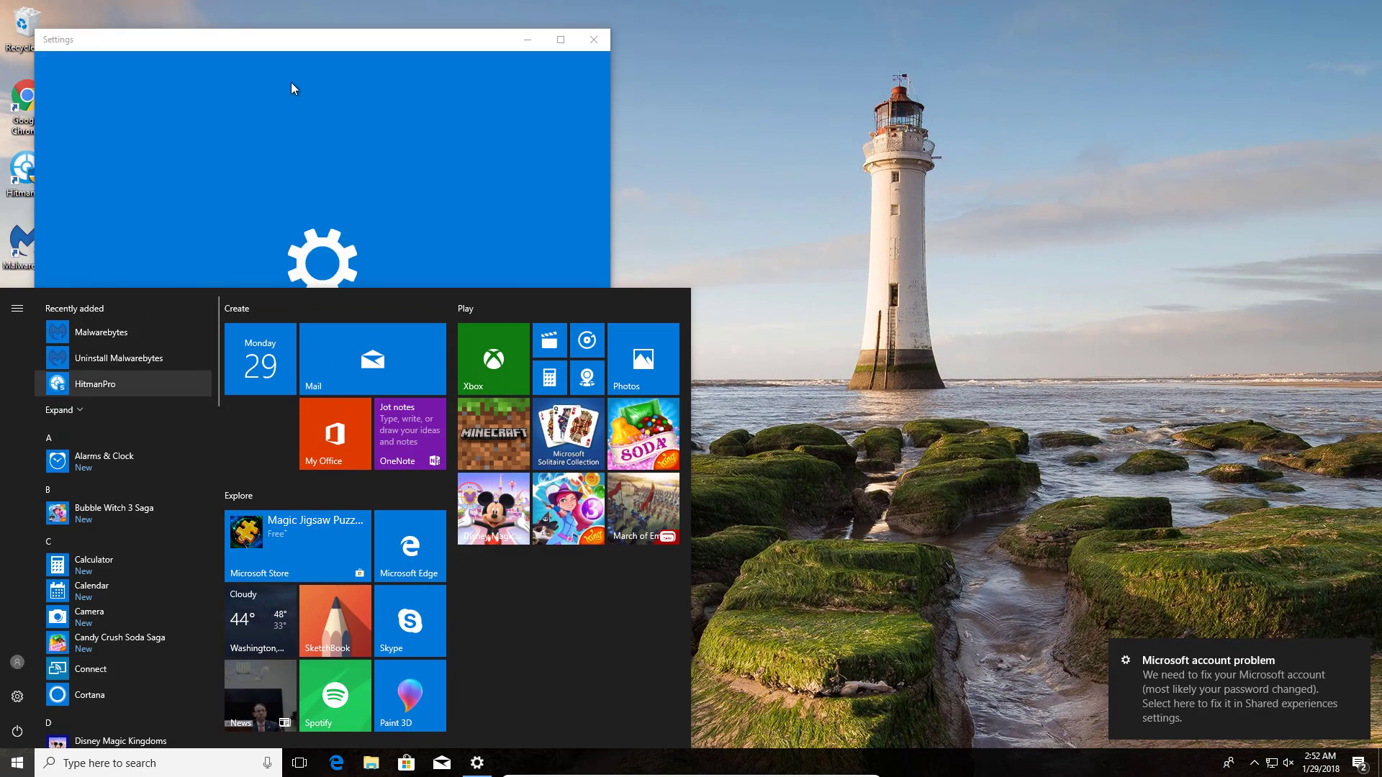
pyautogui.click(234, 35)
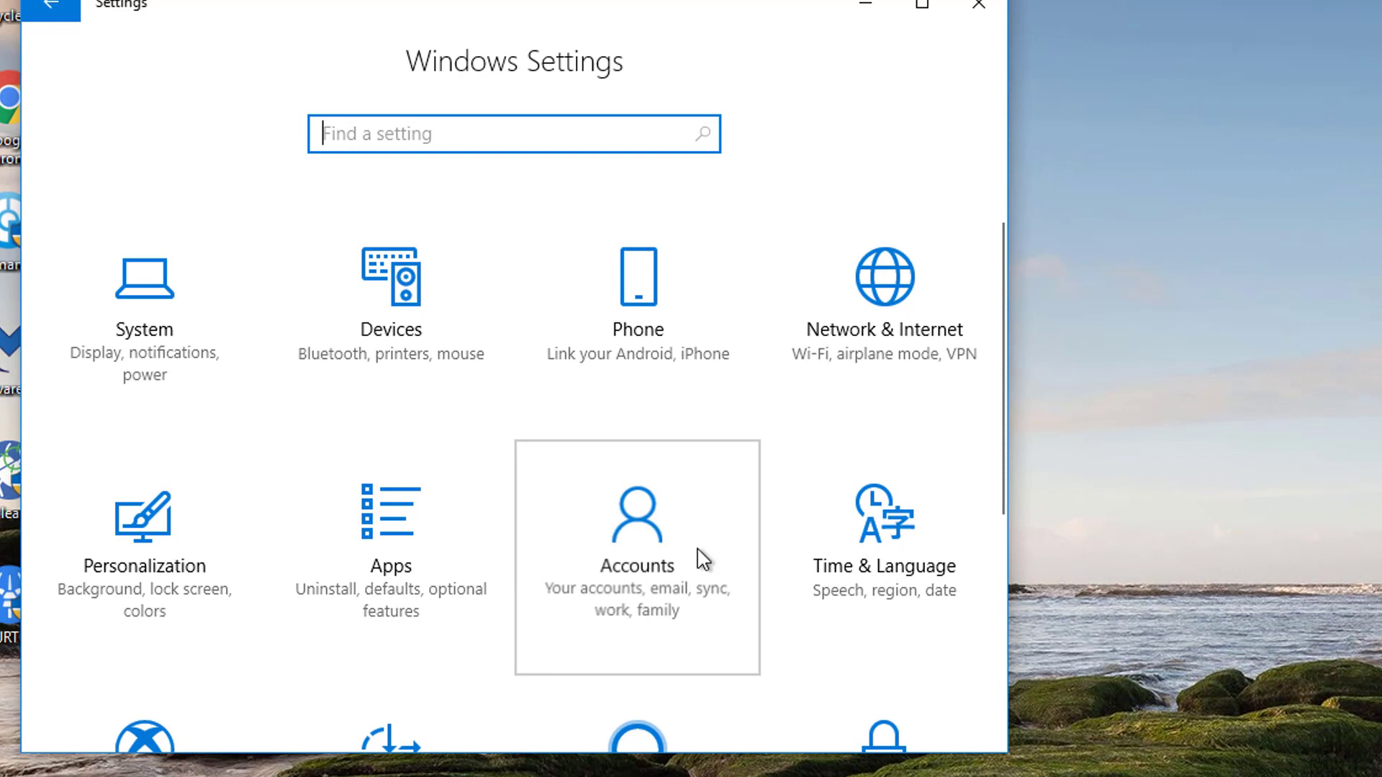
pyautogui.click(582, 554)
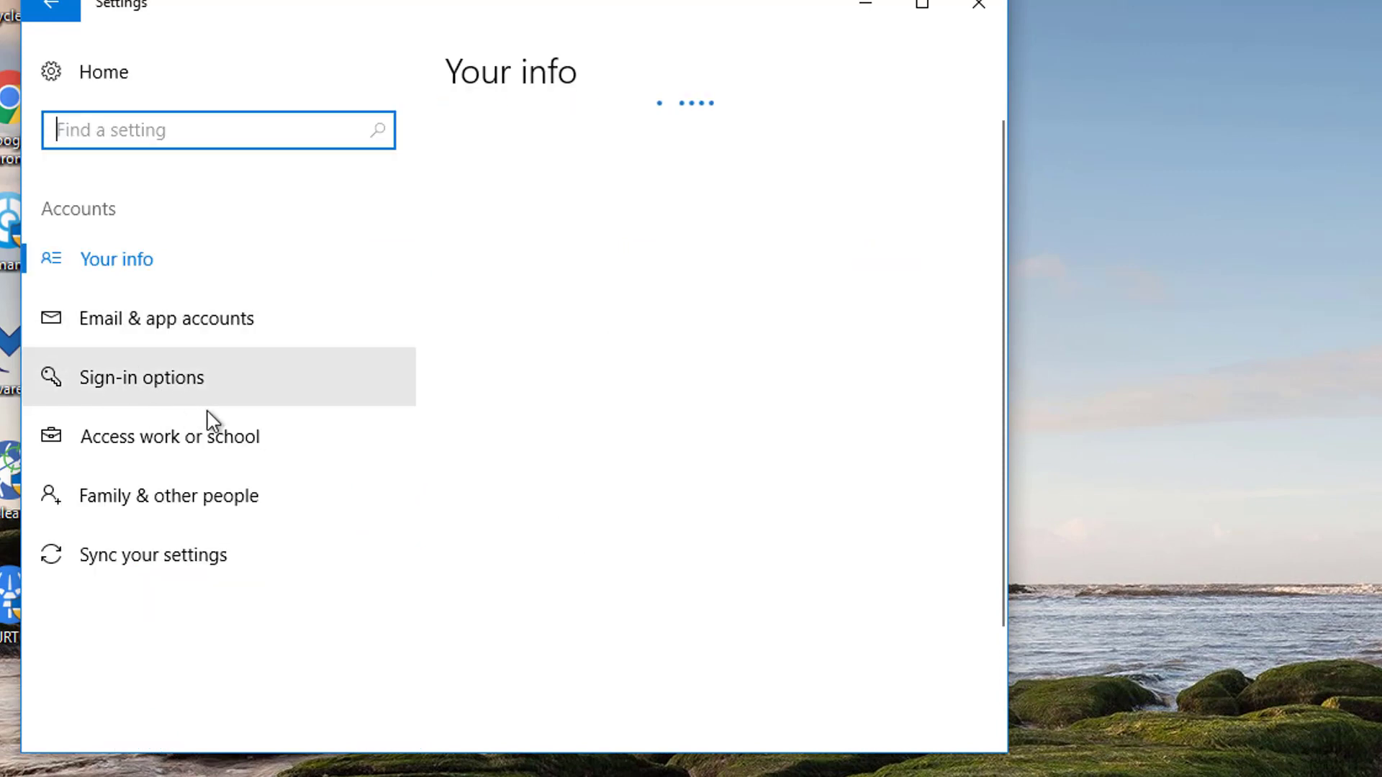
pyautogui.click(203, 377)
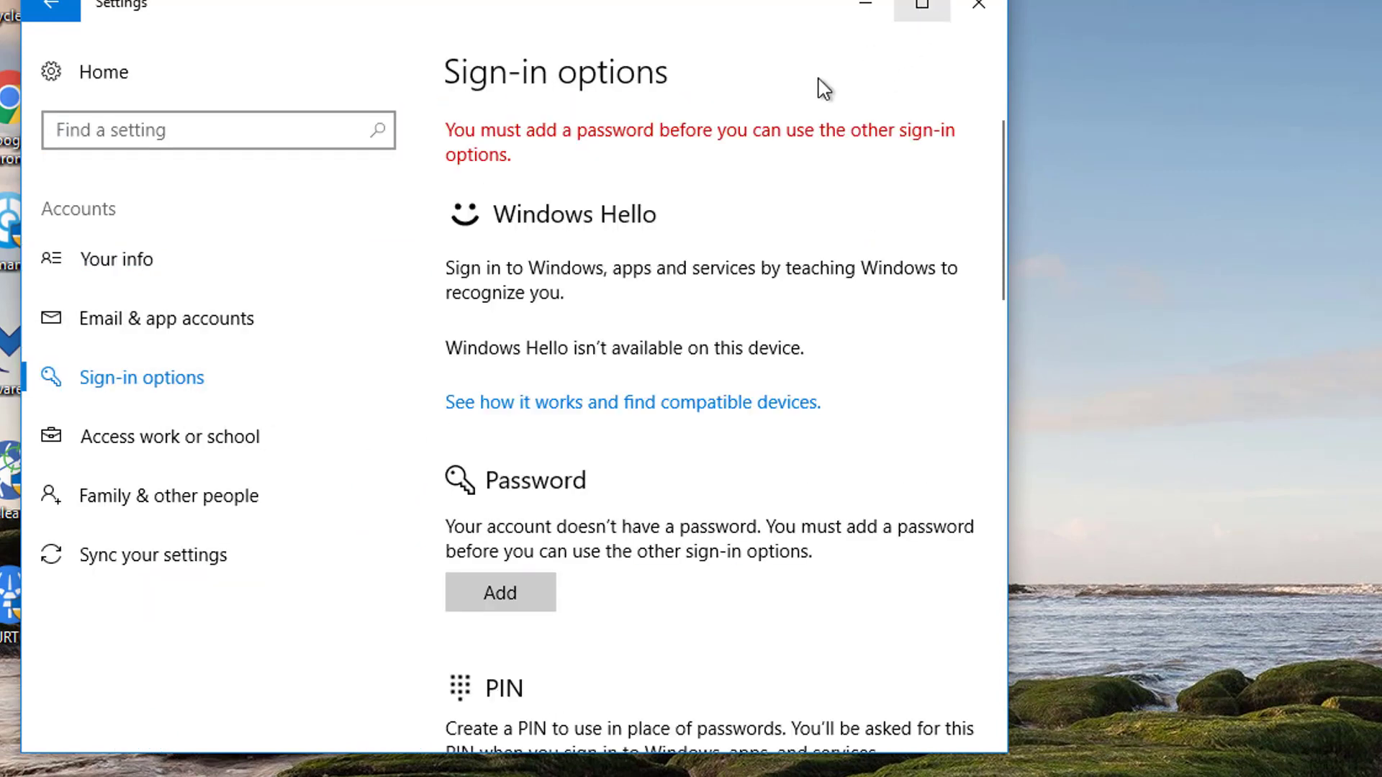
# Open the form for adding a password to the account, examine its fields and cancel it
pyautogui.scroll(-5, 746, 201)
pyautogui.click(504, 405)
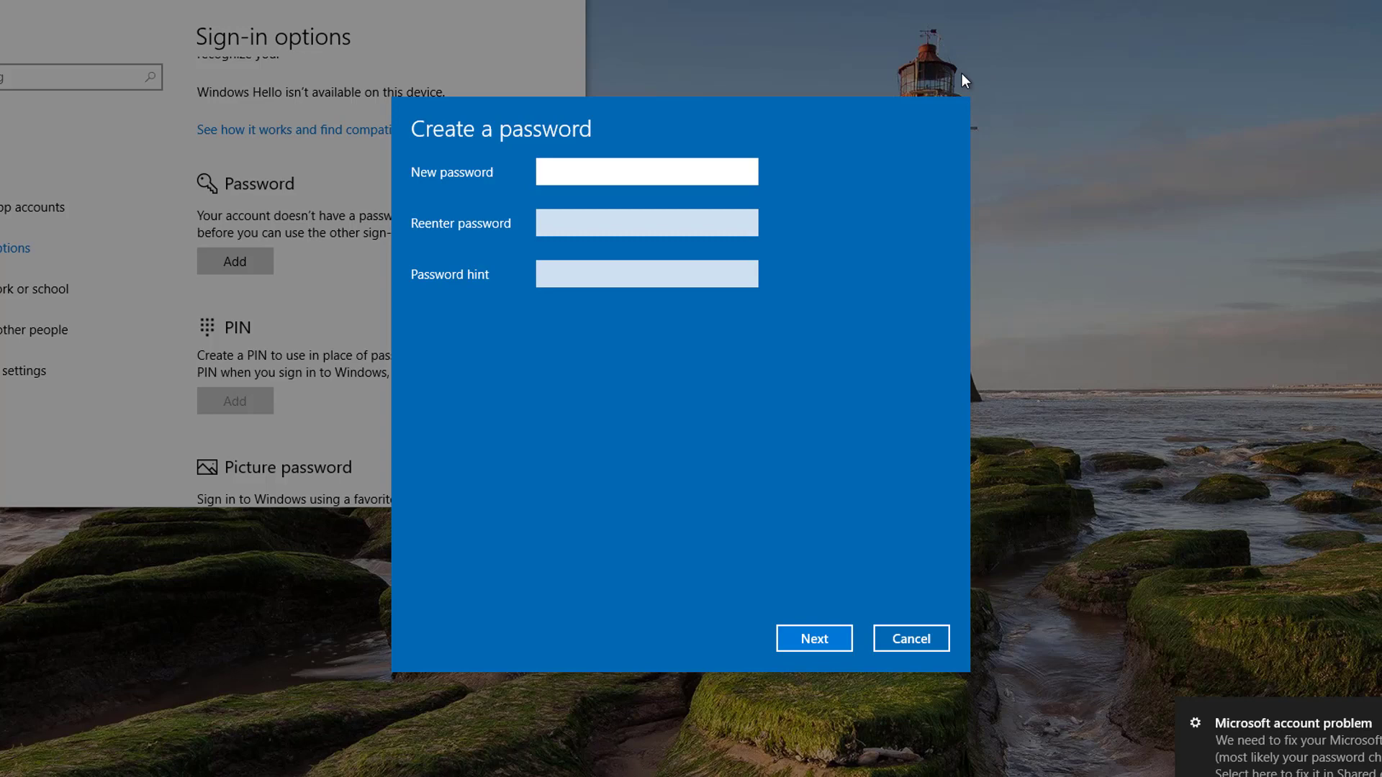
pyautogui.click(896, 647)
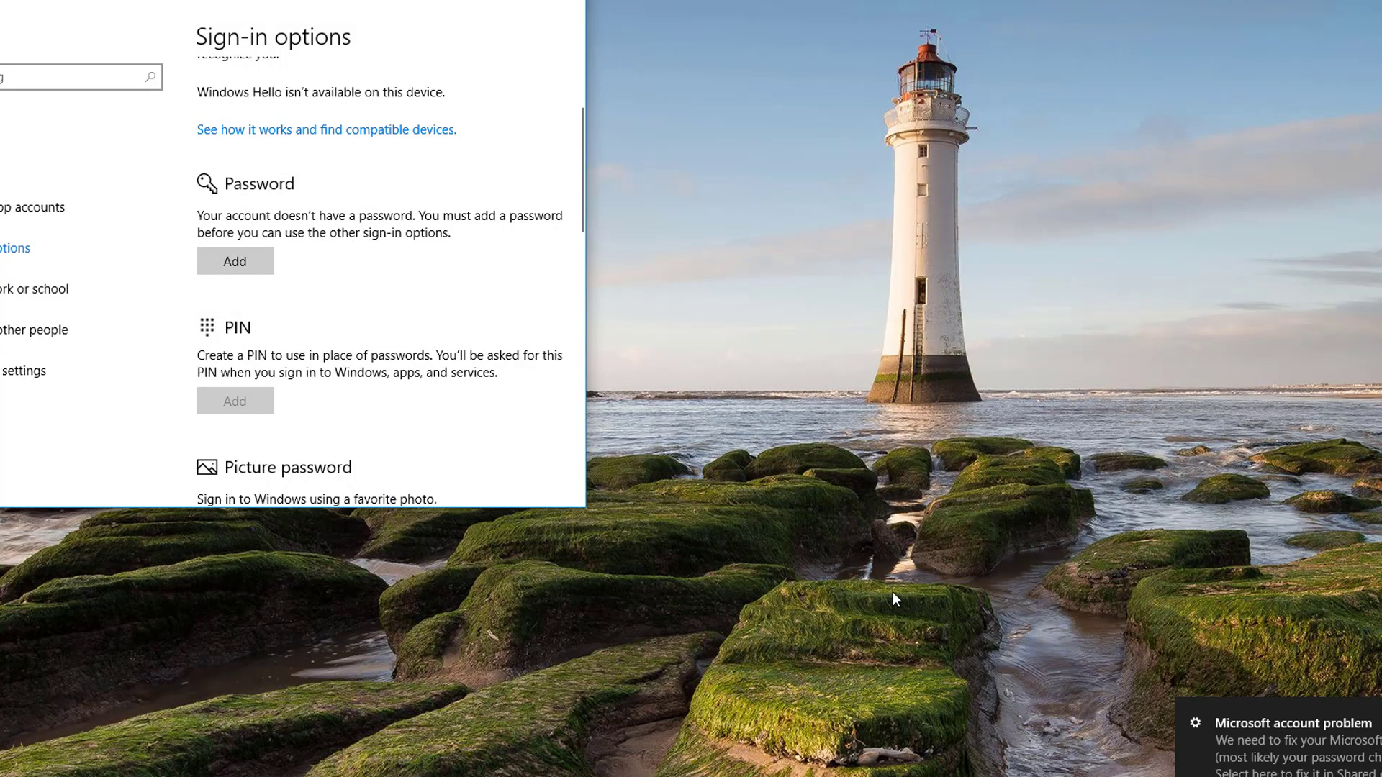